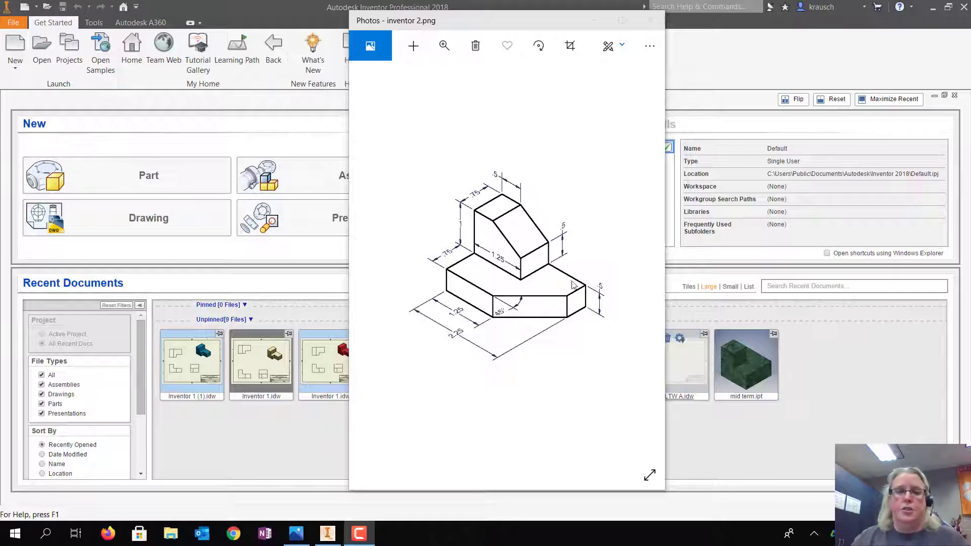
Step: Move the inventor 2.png reference image aside and create a new part from the Standard.ipt template
{"action": "left_click_drag", "start_coordinate": [524, 22], "coordinate": [828, 10]}
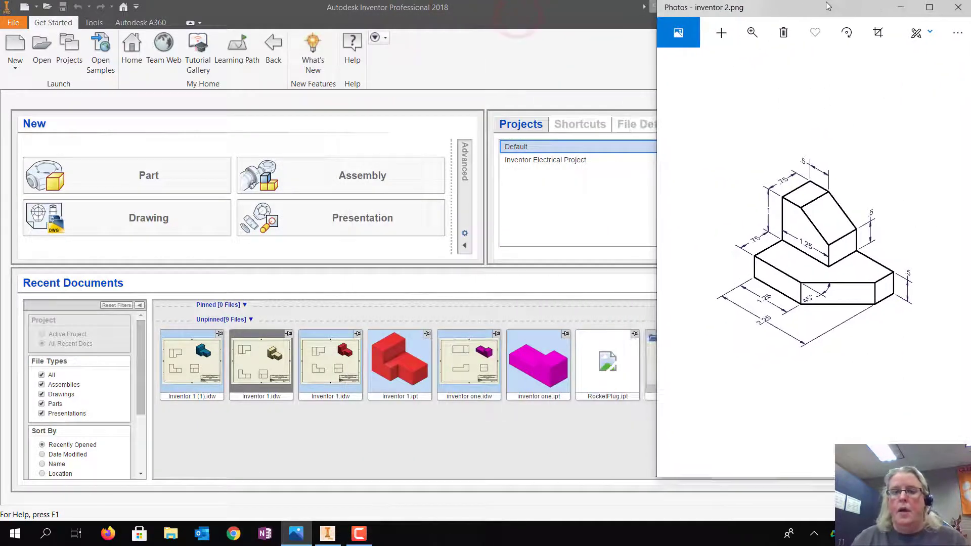
{"action": "left_click", "coordinate": [15, 45]}
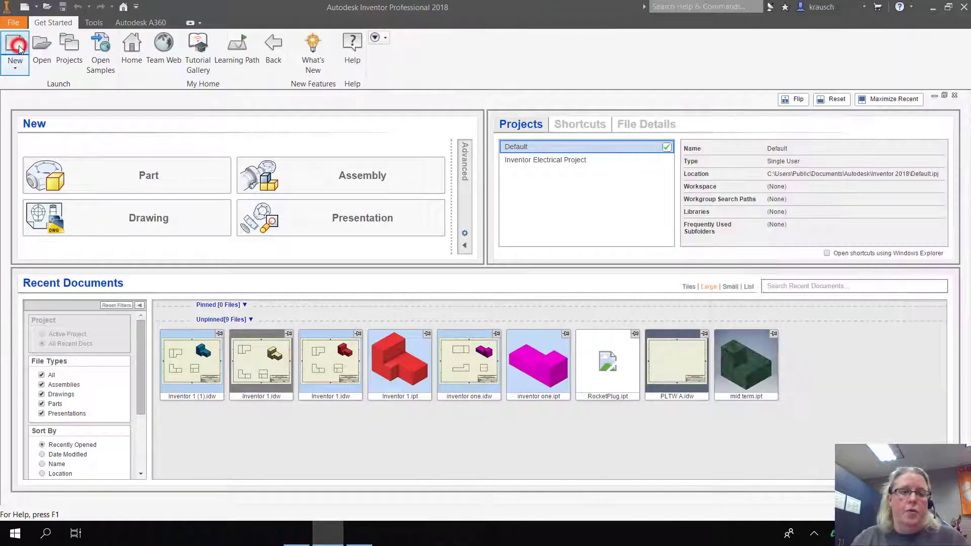
{"action": "left_click", "coordinate": [515, 193]}
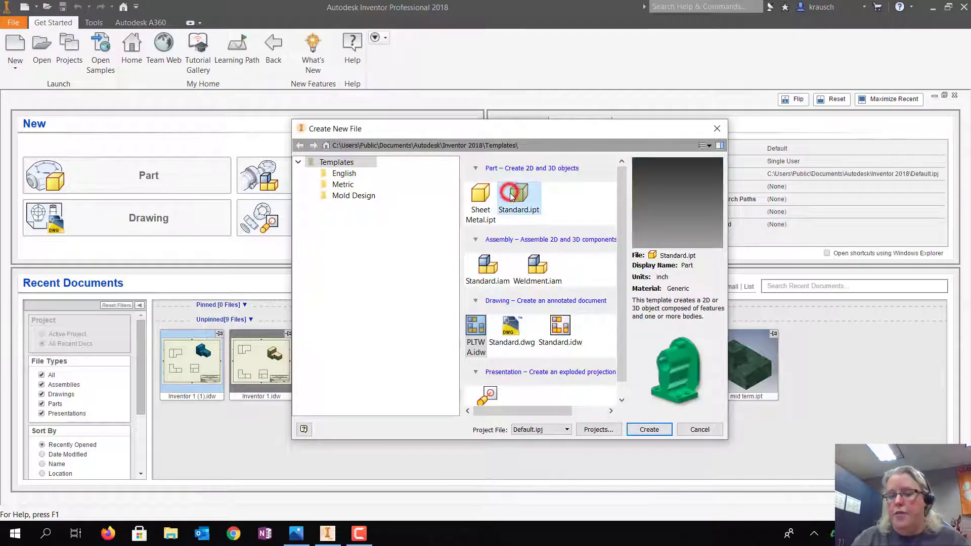
{"action": "left_click", "coordinate": [651, 429]}
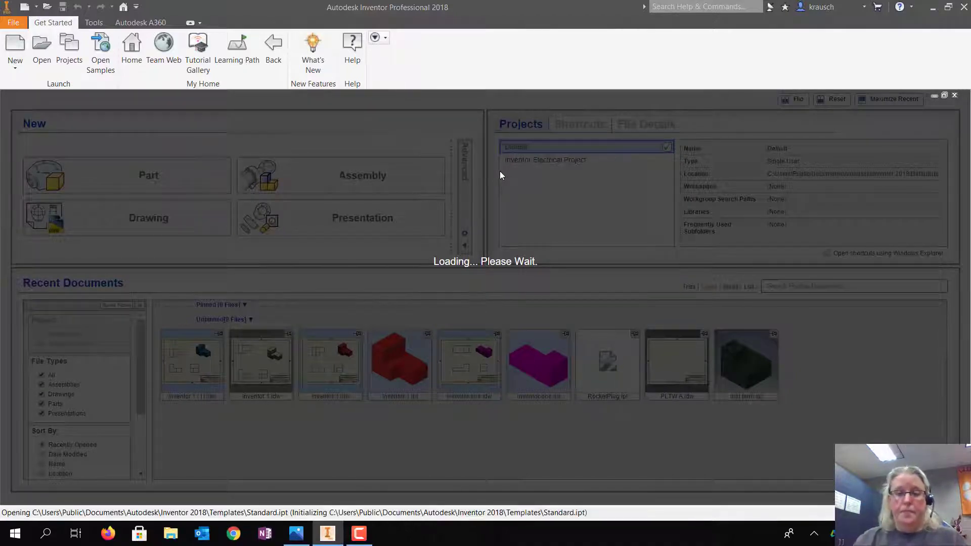
{"action": "left_click", "coordinate": [440, 306]}
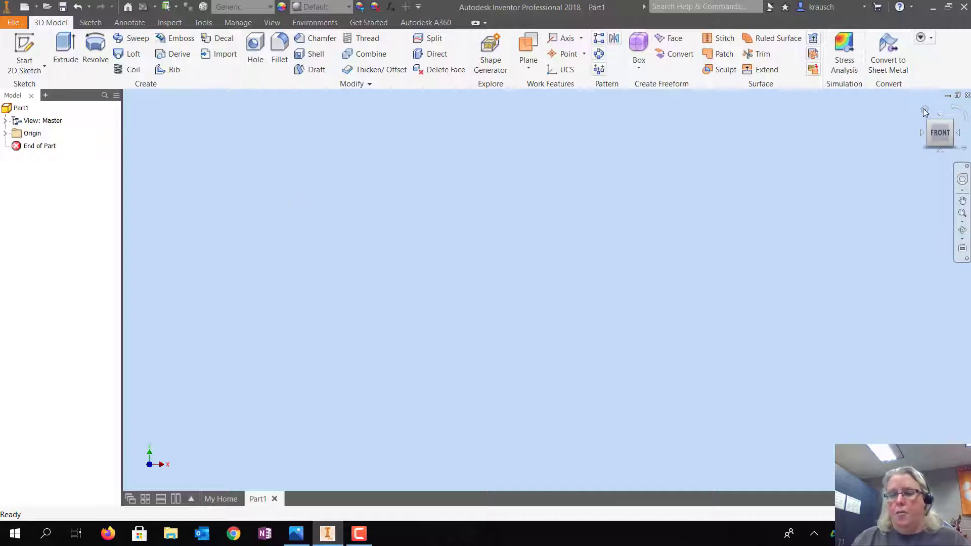
Step: Show the part in the isometric home view, check the reference image, and start a 2D sketch on the XZ plane
{"action": "left_click", "coordinate": [924, 109]}
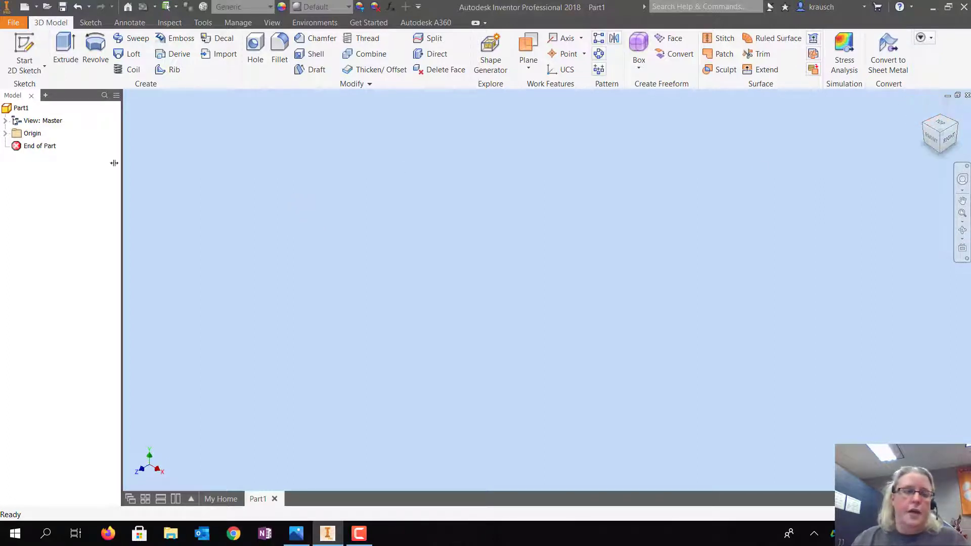
{"action": "left_click", "coordinate": [6, 134]}
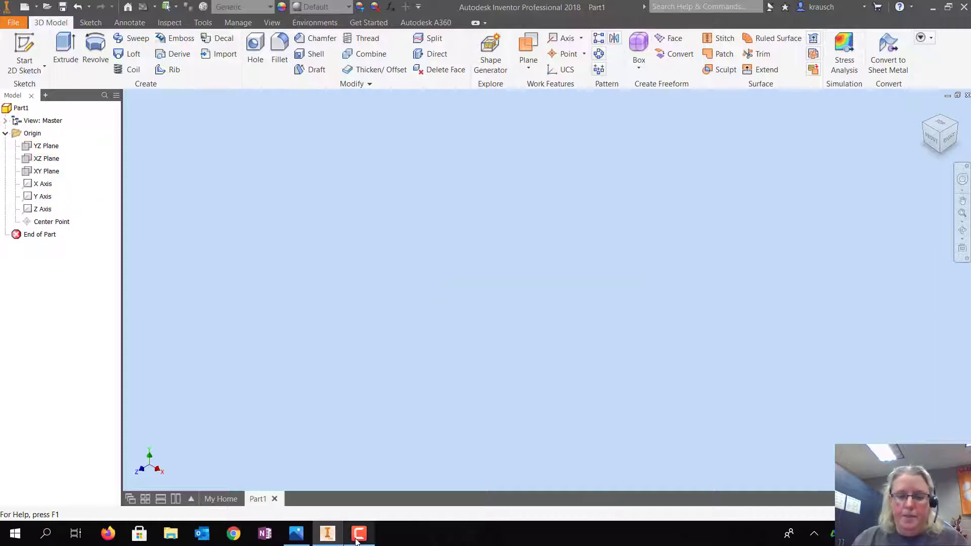
{"action": "left_click", "coordinate": [296, 535]}
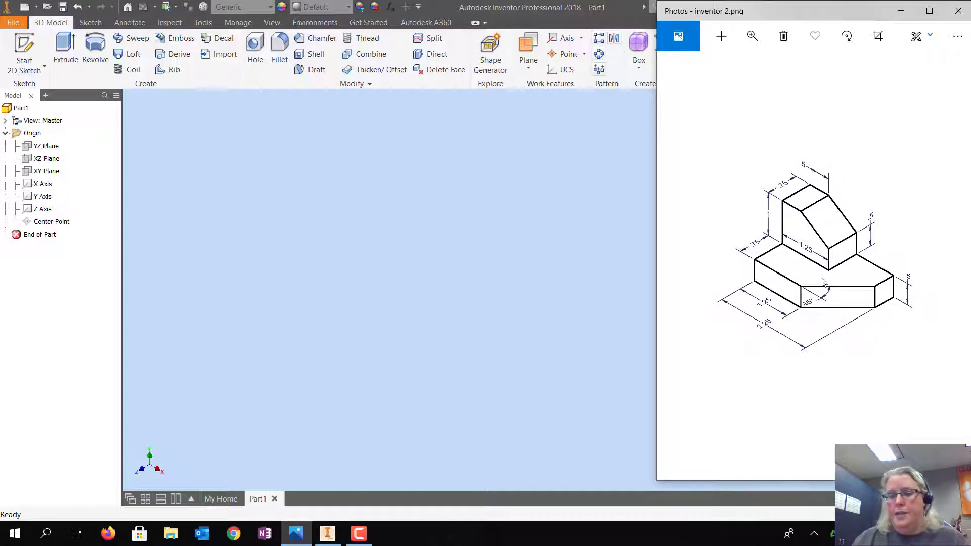
{"action": "left_click", "coordinate": [772, 257]}
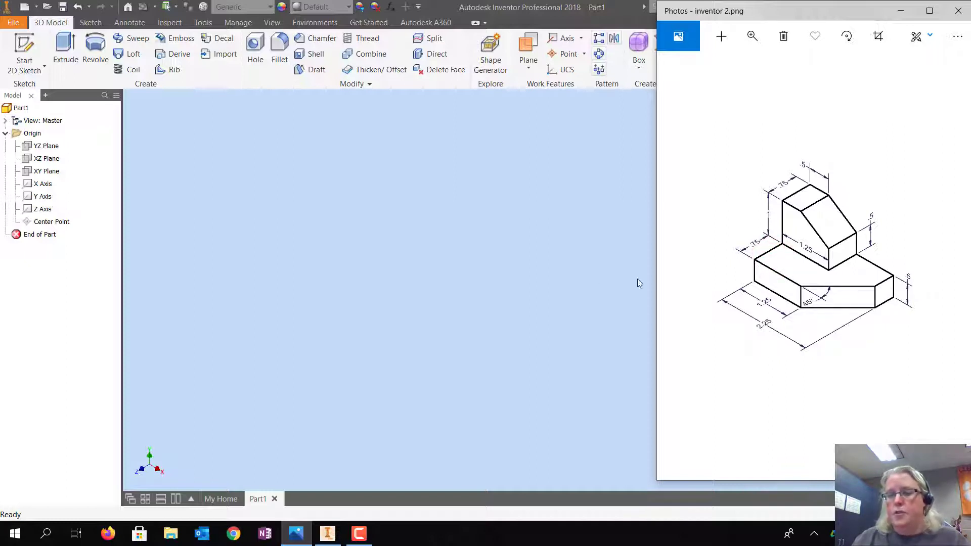
{"action": "left_click", "coordinate": [393, 287]}
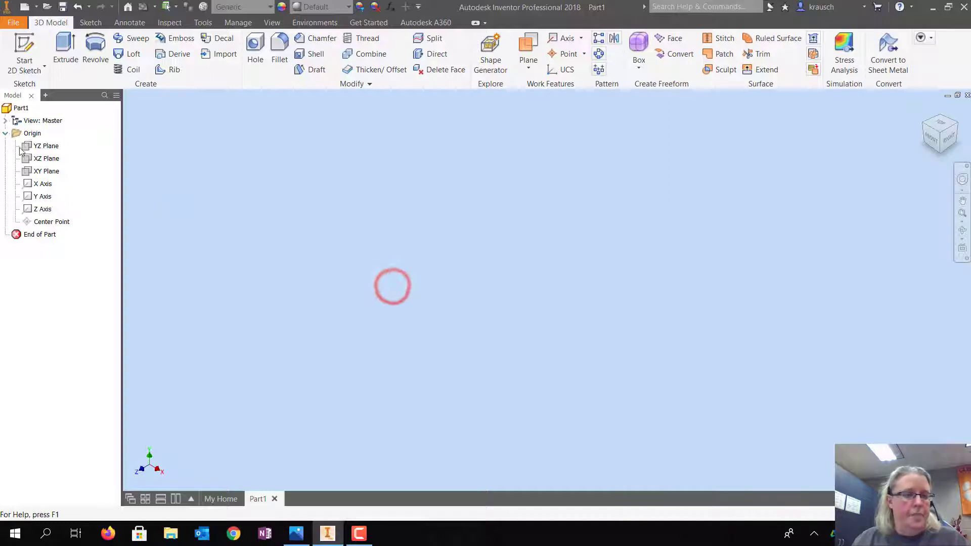
{"action": "left_click", "coordinate": [38, 160]}
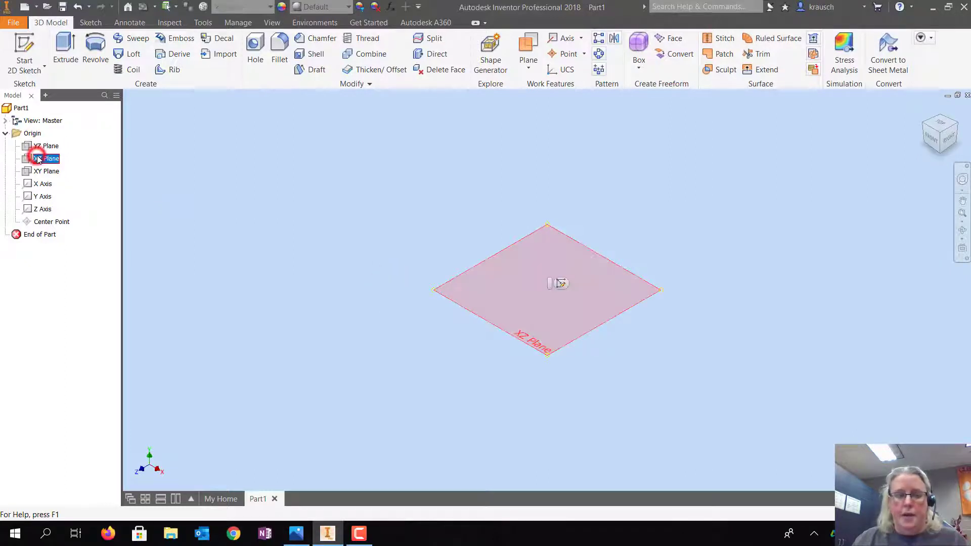
{"action": "left_click", "coordinate": [16, 48]}
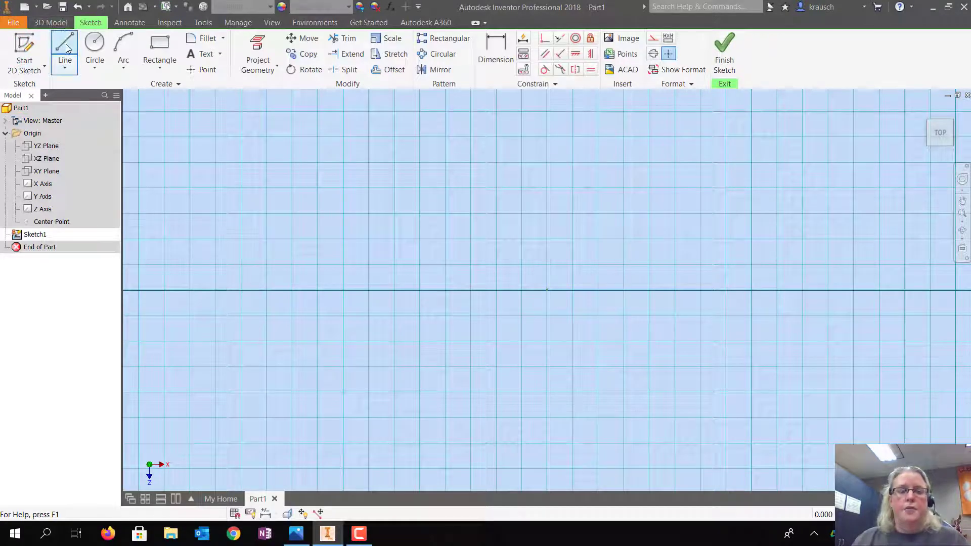
Step: Sketch a horizontal top line about 1.88 in long, a short vertical down from its right end, and a diagonal down to the left
{"action": "left_click", "coordinate": [66, 48]}
{"action": "left_click", "coordinate": [271, 141]}
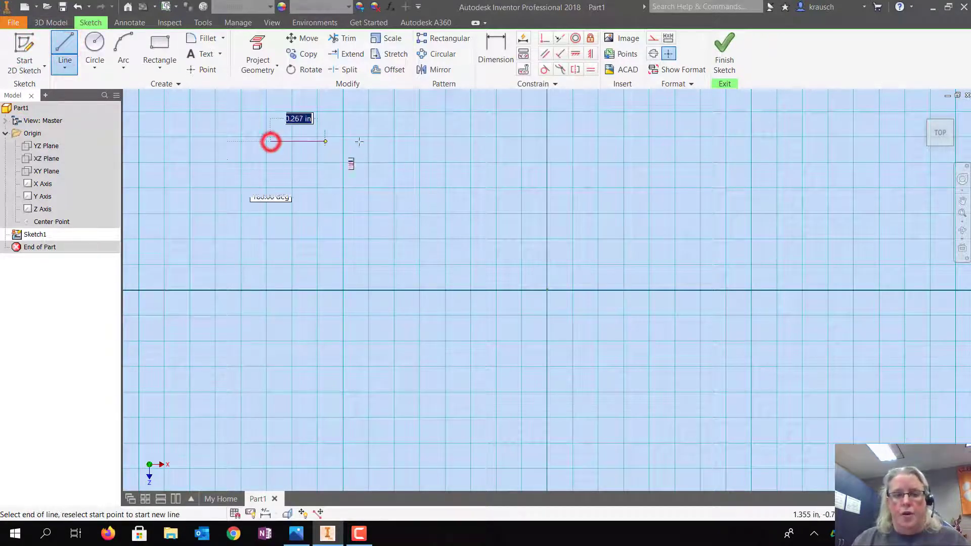
{"action": "left_click", "coordinate": [654, 141]}
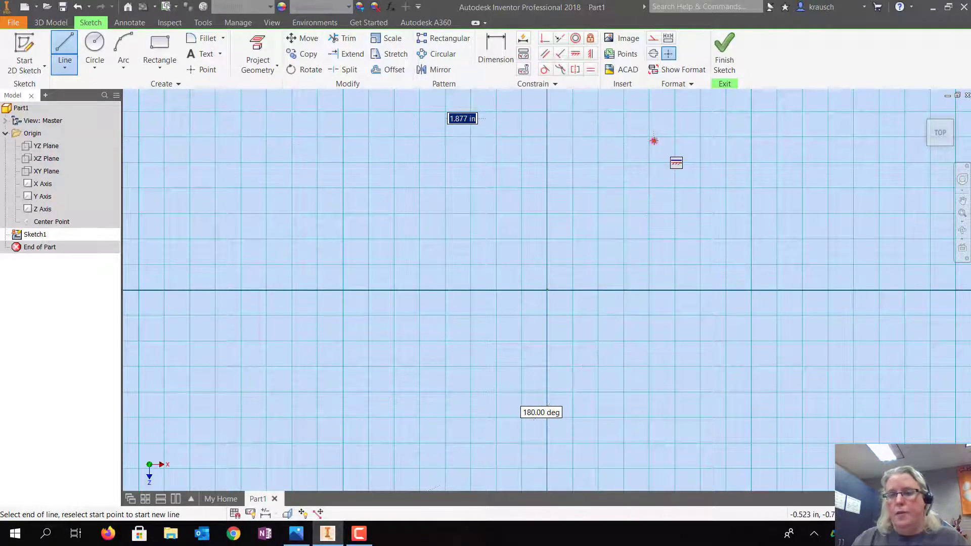
{"action": "left_click", "coordinate": [655, 205]}
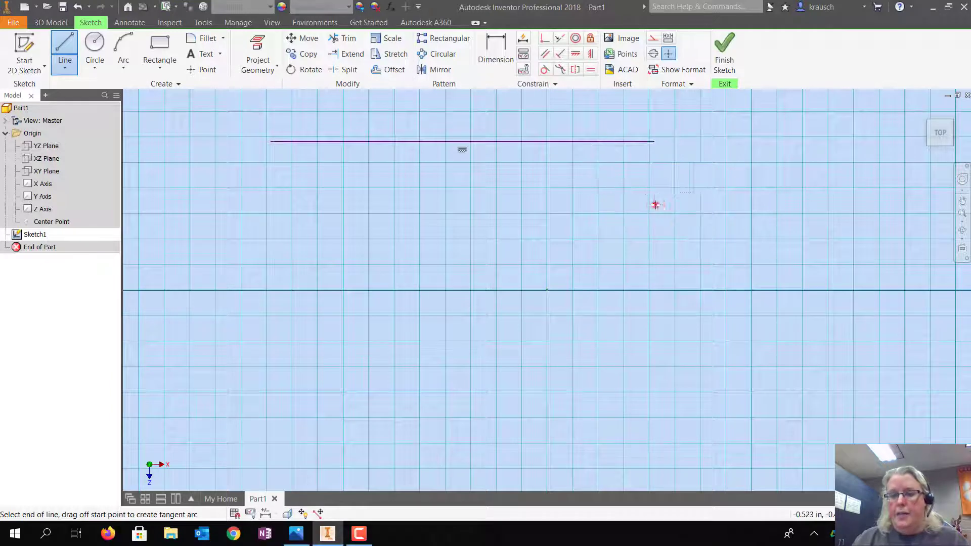
{"action": "left_click", "coordinate": [534, 347]}
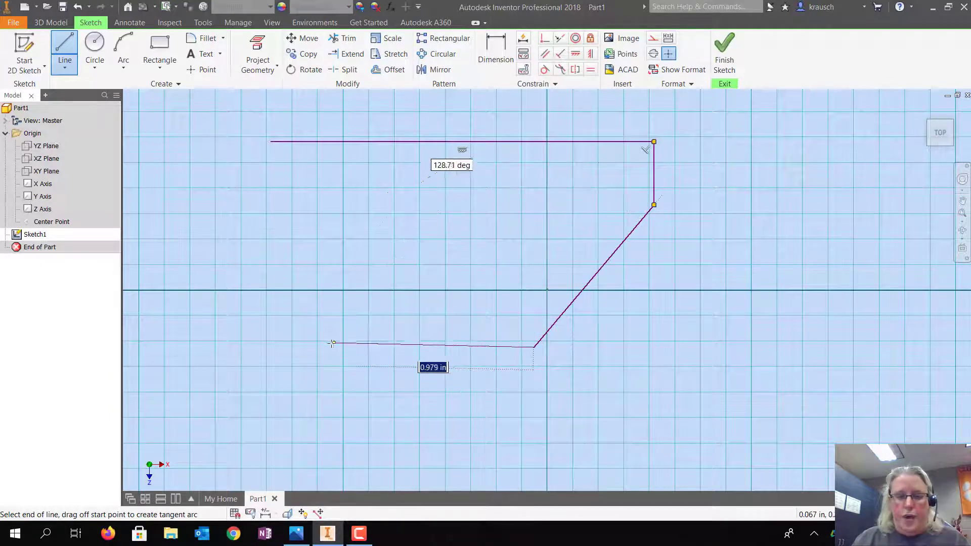
Step: Close the outline with a freehand bottom line and a two-segment left edge ending at the top line's start
{"action": "left_click", "coordinate": [270, 344]}
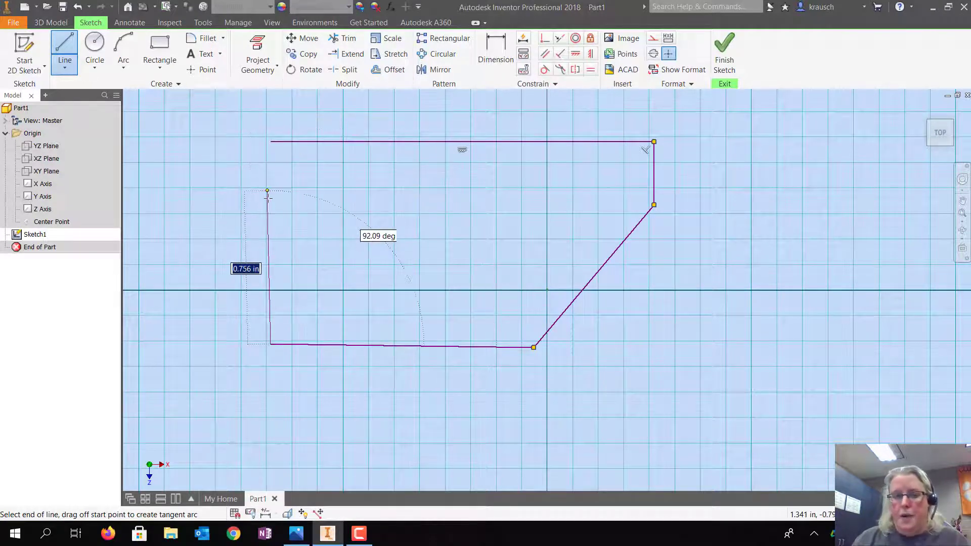
{"action": "left_click", "coordinate": [271, 248]}
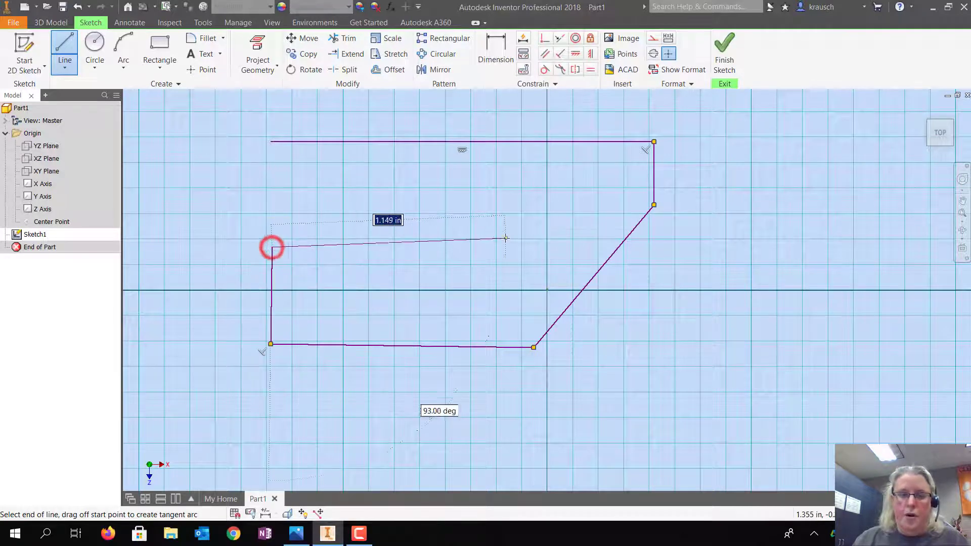
{"action": "left_click", "coordinate": [270, 142]}
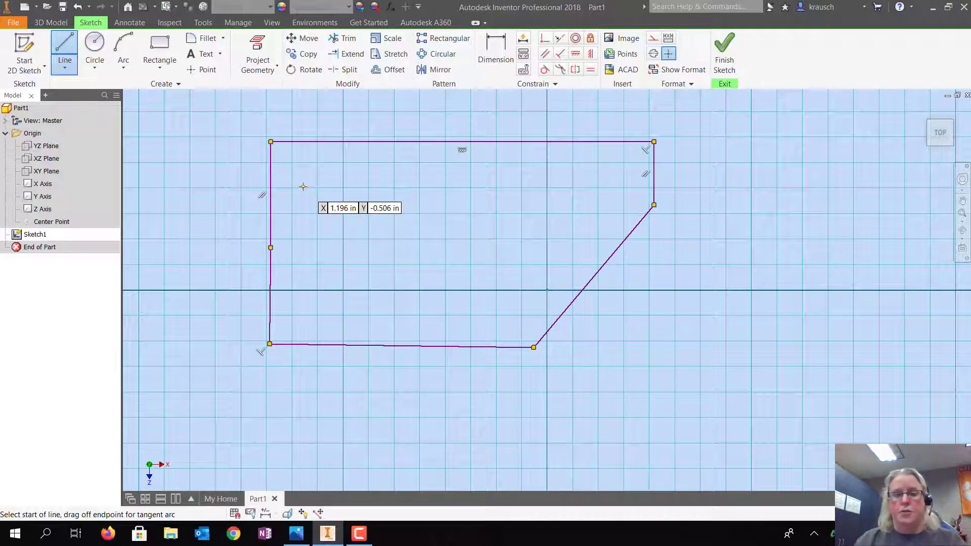
{"action": "key", "text": "Escape"}
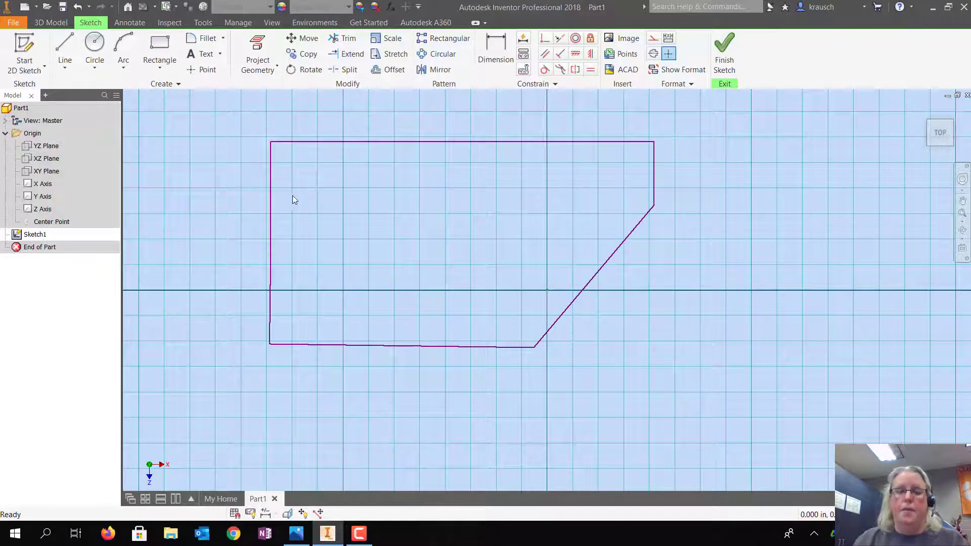
Step: Delete both left-edge segments and the slightly slanted bottom line from the sketch
{"action": "left_click", "coordinate": [271, 201]}
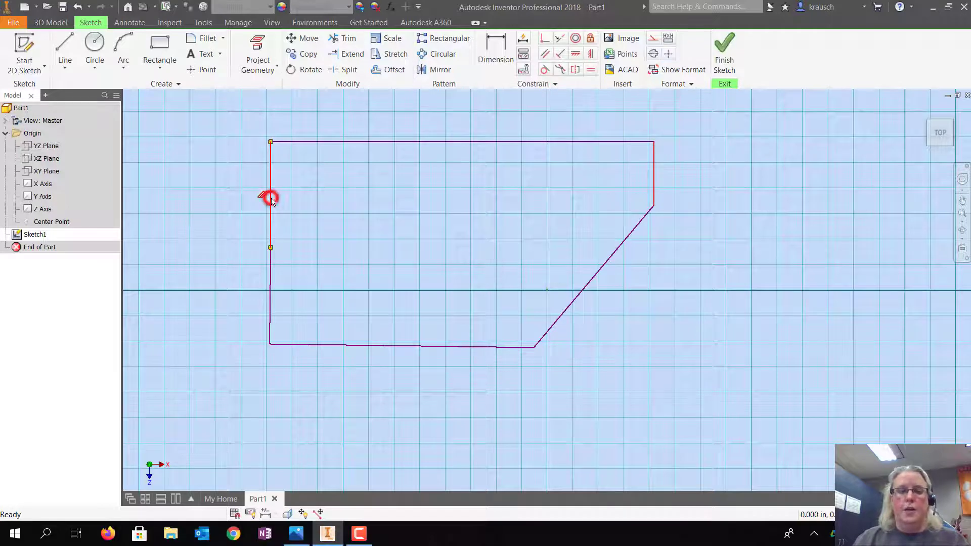
{"action": "key", "text": "Delete"}
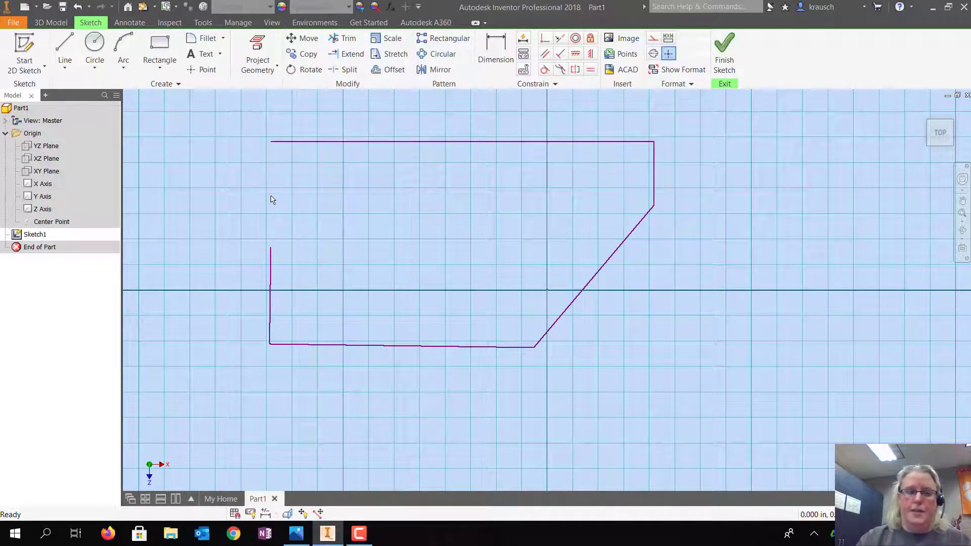
{"action": "left_click", "coordinate": [272, 283]}
{"action": "key", "text": "Delete"}
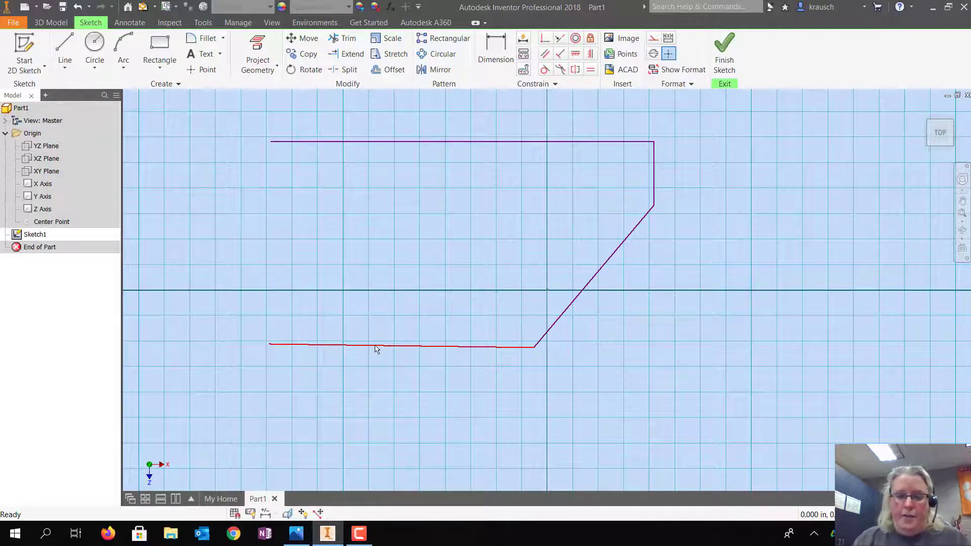
{"action": "scroll", "coordinate": [380, 349], "scroll_direction": "up", "scroll_amount": 3}
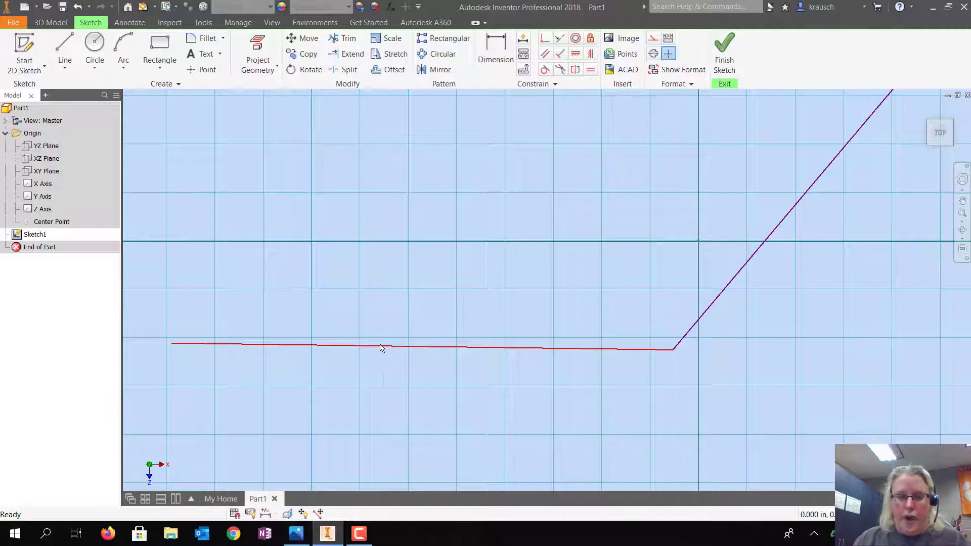
{"action": "scroll", "coordinate": [380, 347], "scroll_direction": "down", "scroll_amount": 2}
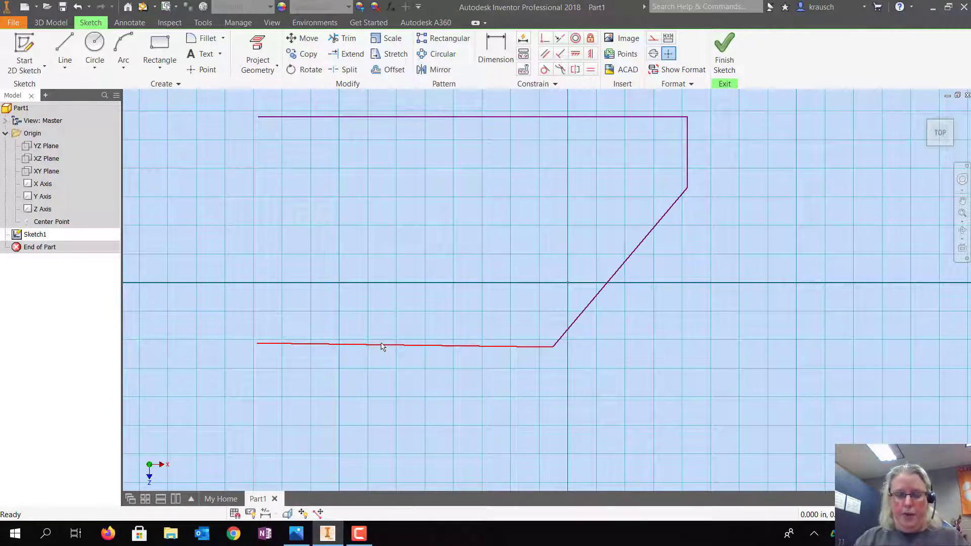
{"action": "left_click", "coordinate": [376, 344]}
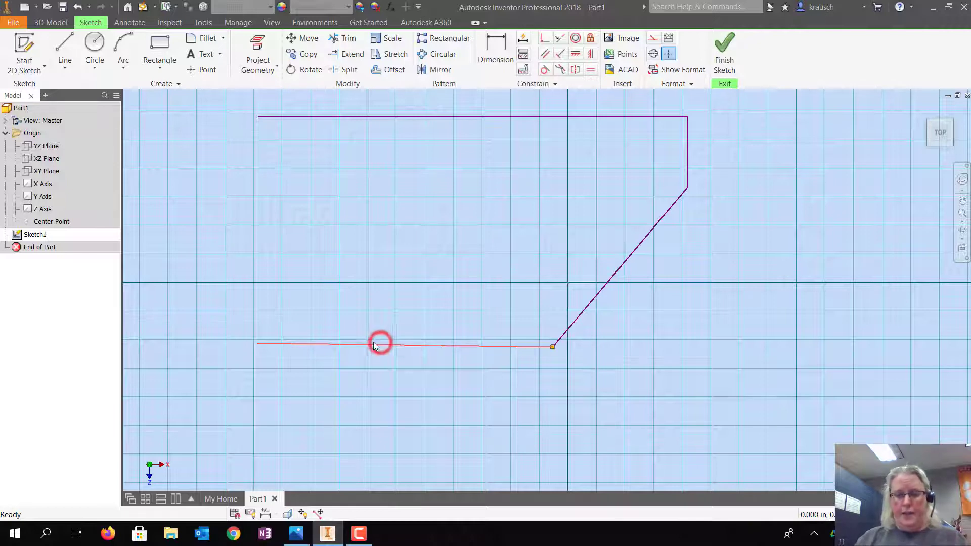
{"action": "key", "text": "Delete"}
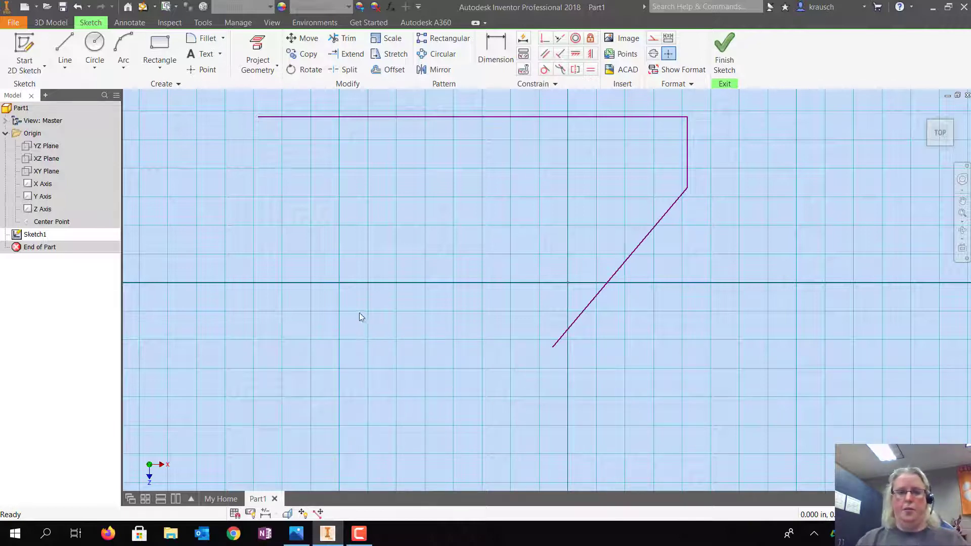
Step: Draw a horizontal bottom line from the diagonal's lower end and a perpendicular left line stopping short of the top line
{"action": "left_click", "coordinate": [65, 43]}
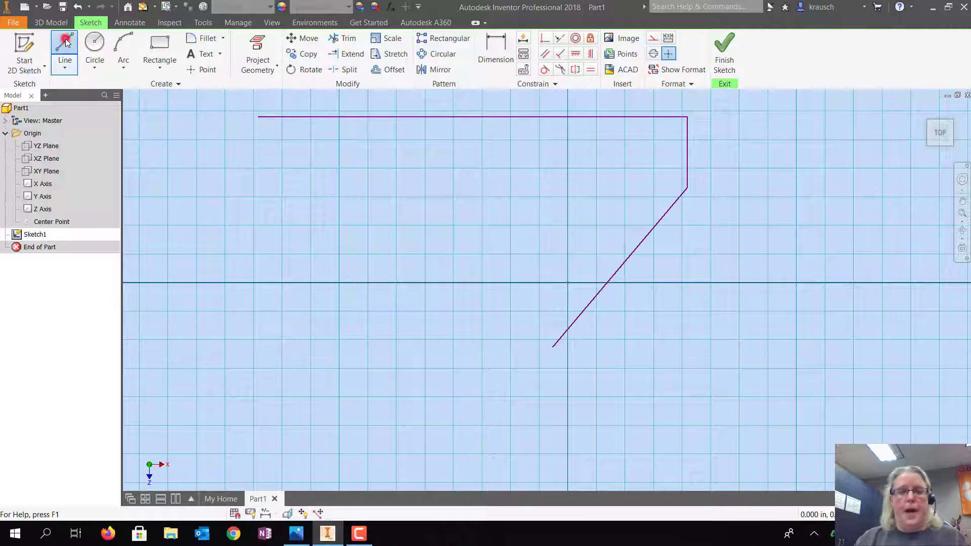
{"action": "left_click", "coordinate": [551, 347]}
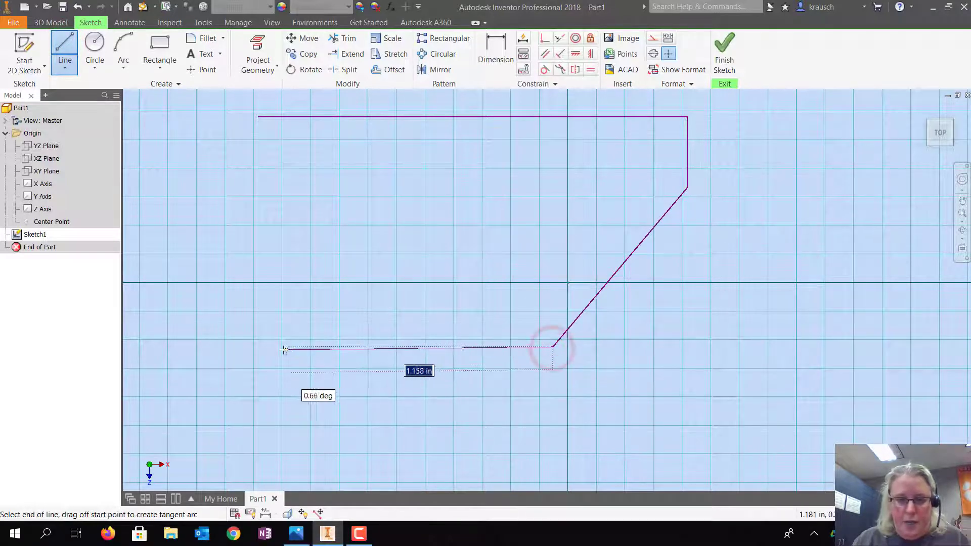
{"action": "left_click", "coordinate": [257, 347]}
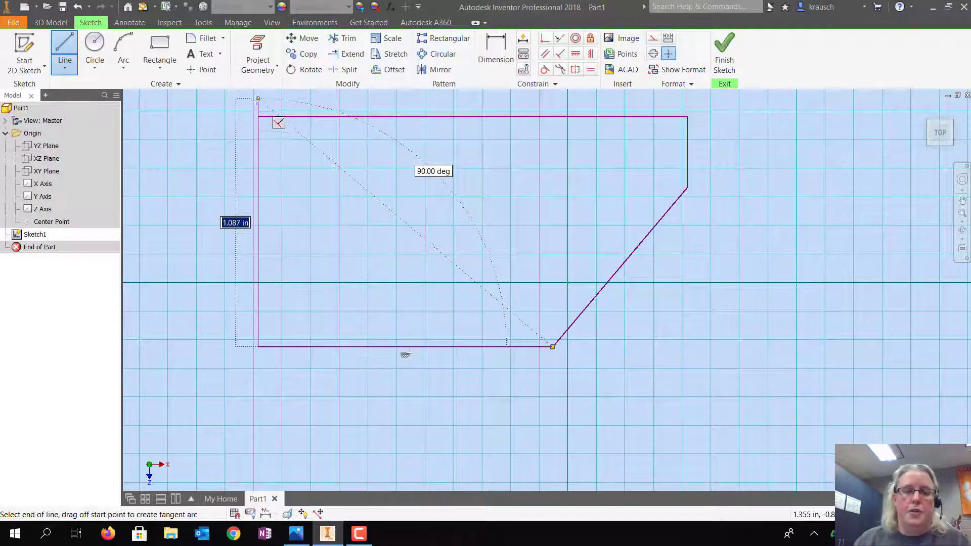
{"action": "left_click", "coordinate": [258, 151]}
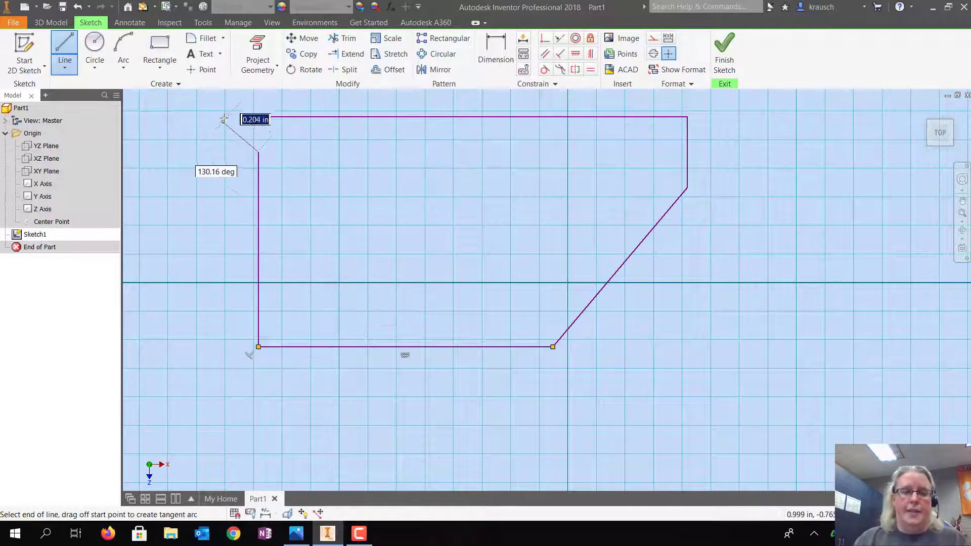
{"action": "key", "text": "Escape"}
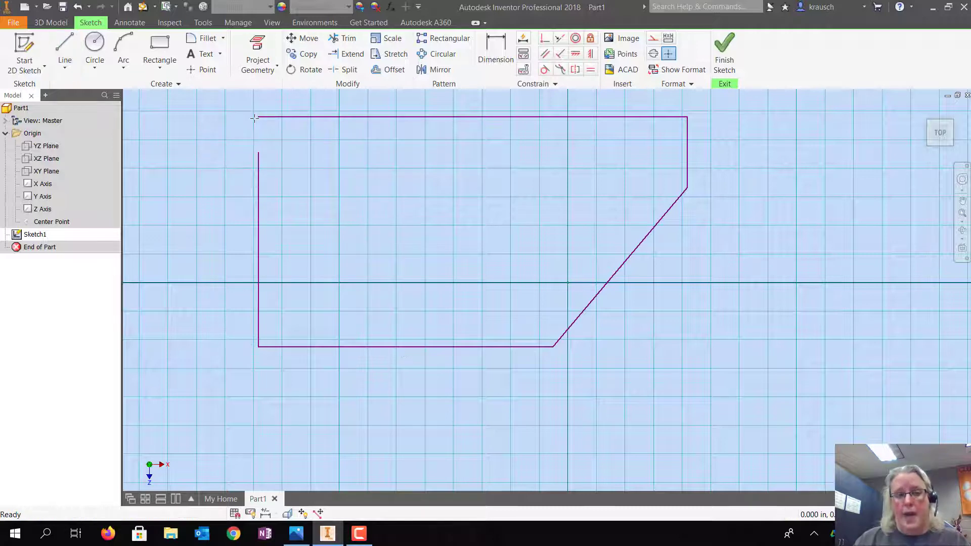
Step: Extend the left vertical line up to the top line to close the outline, and bring up the reference image in Photos
{"action": "left_click", "coordinate": [353, 55]}
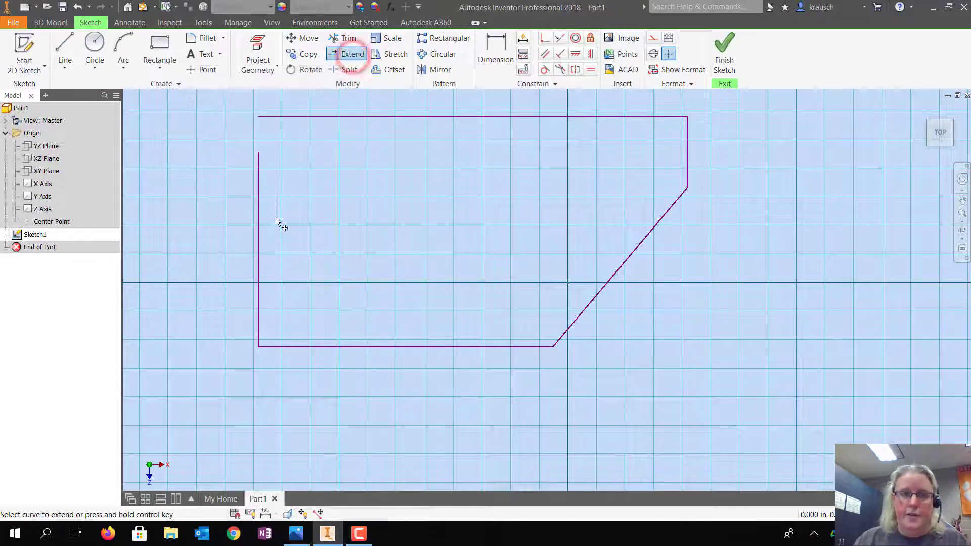
{"action": "left_click", "coordinate": [258, 196]}
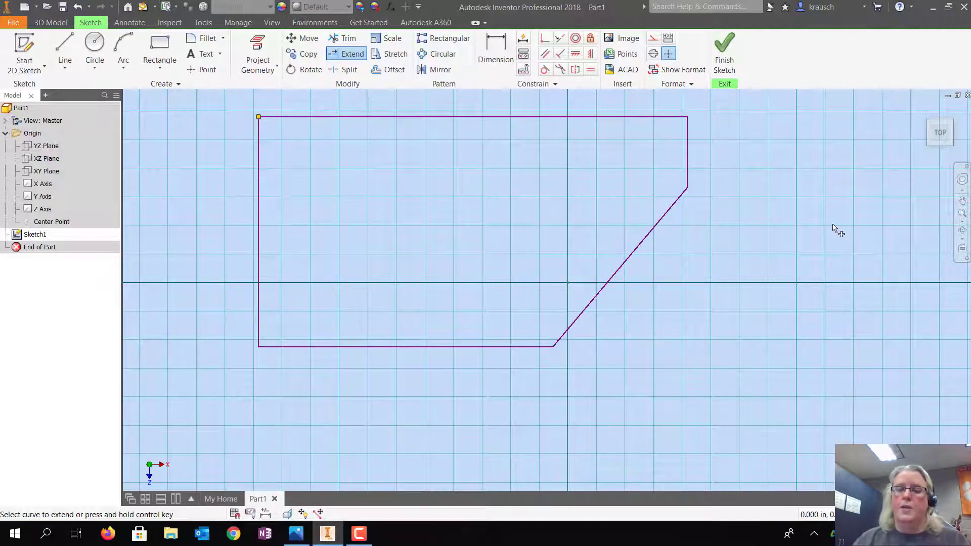
{"action": "left_click", "coordinate": [305, 538]}
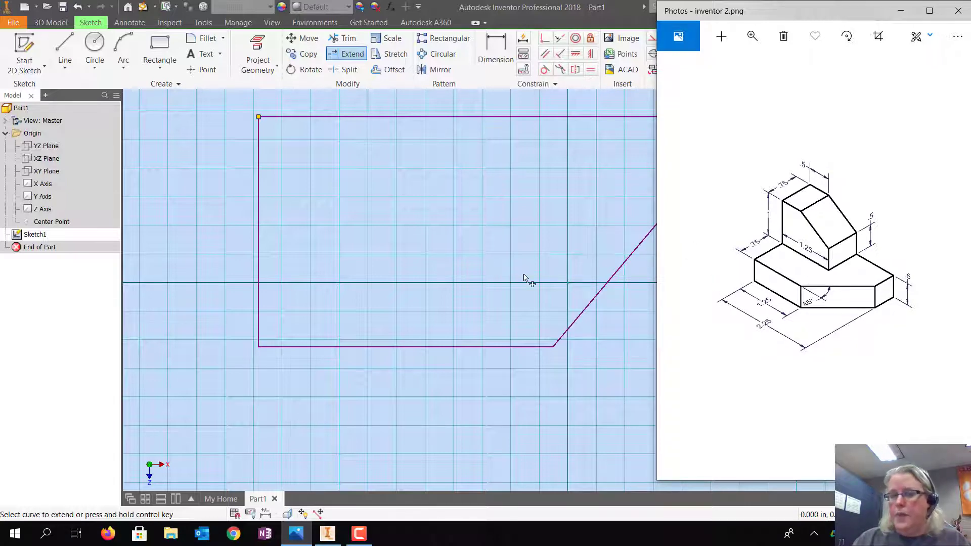
Step: Dimension the outline's long top line and set its length to 2.25 in
{"action": "scroll", "coordinate": [524, 277], "scroll_direction": "up", "scroll_amount": 3}
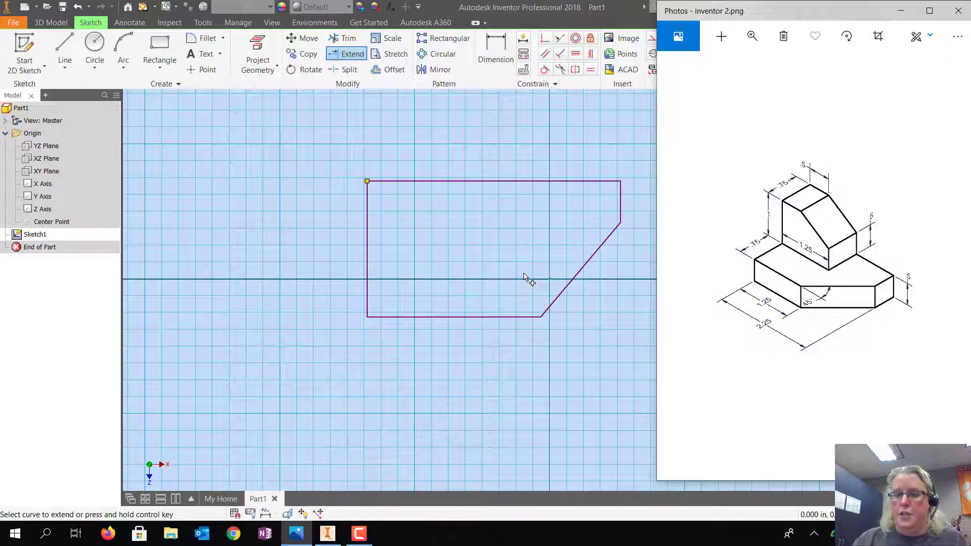
{"action": "left_click", "coordinate": [495, 51]}
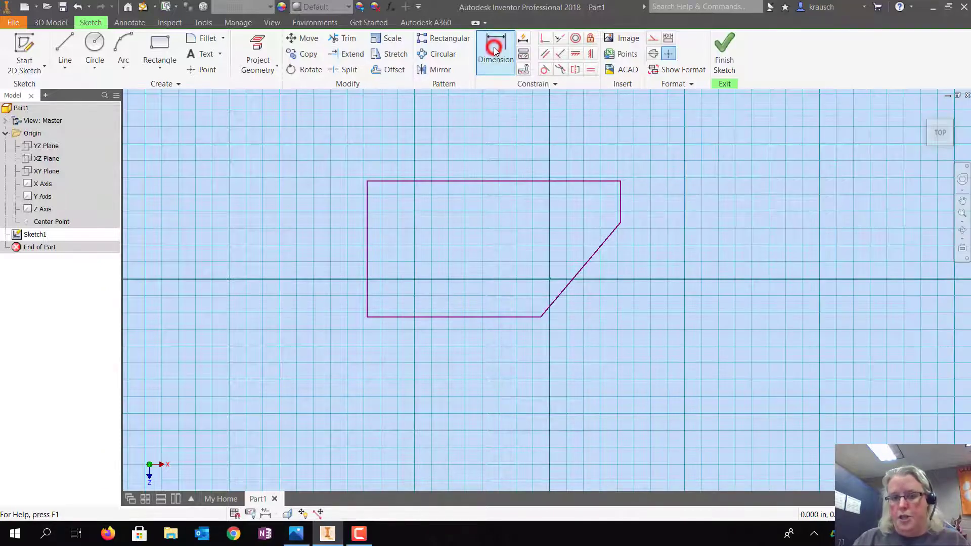
{"action": "left_click", "coordinate": [496, 182]}
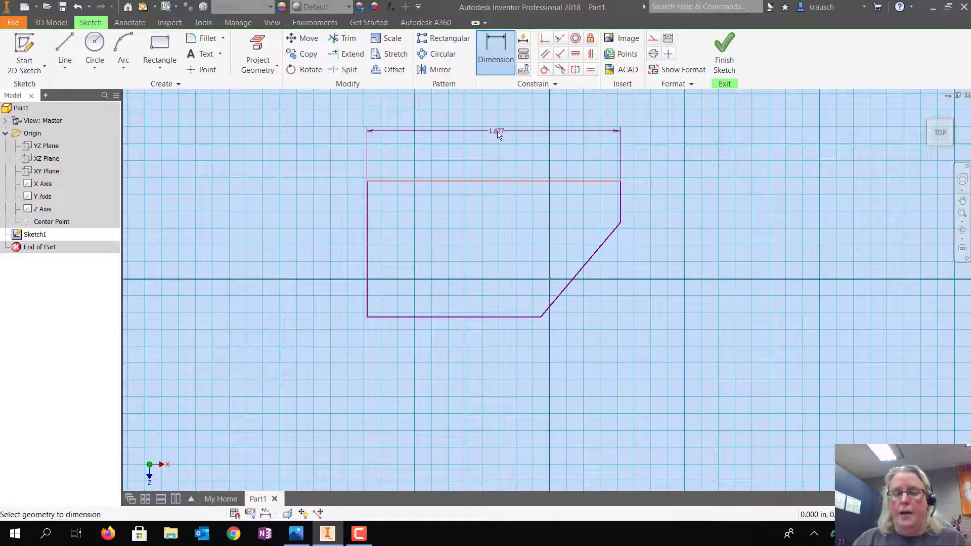
{"action": "left_click", "coordinate": [496, 132]}
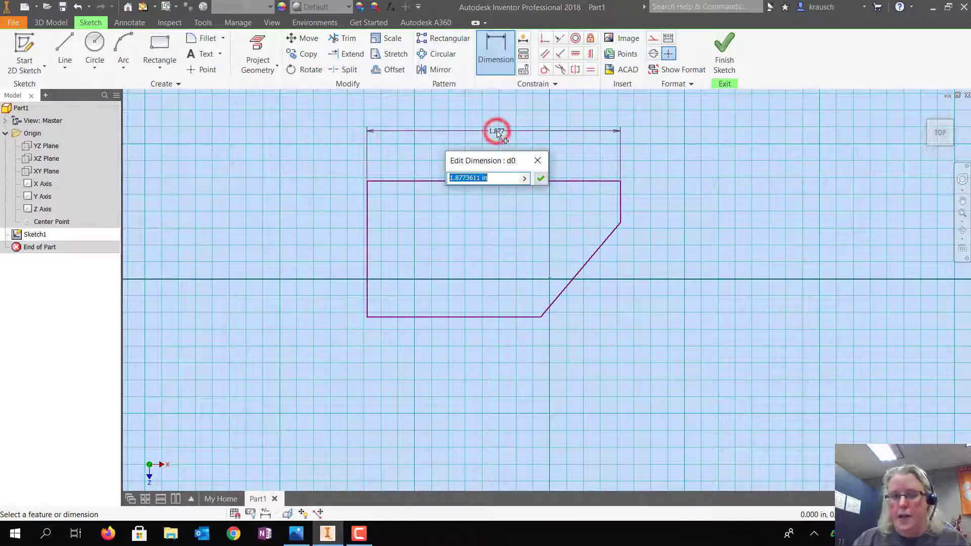
{"action": "type", "text": "2.25"}
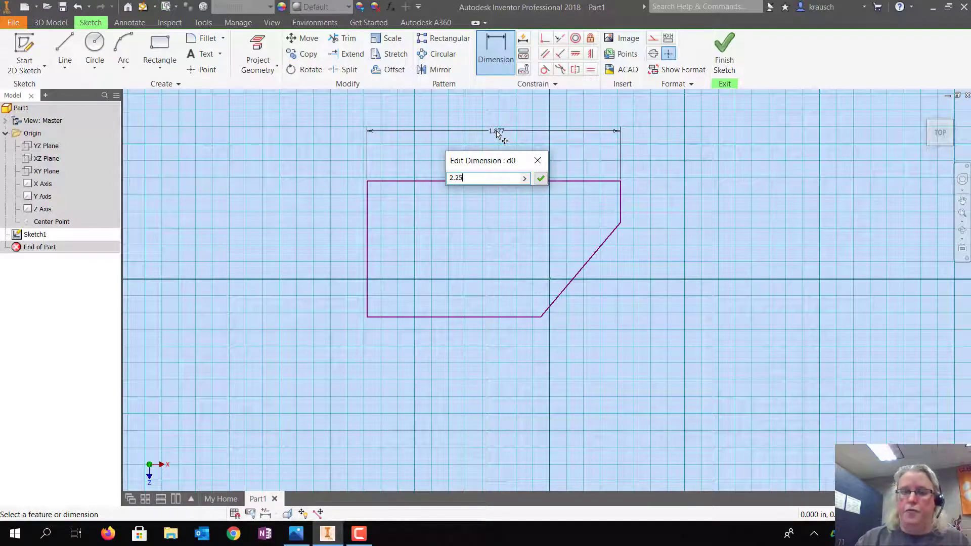
{"action": "key", "text": "Return"}
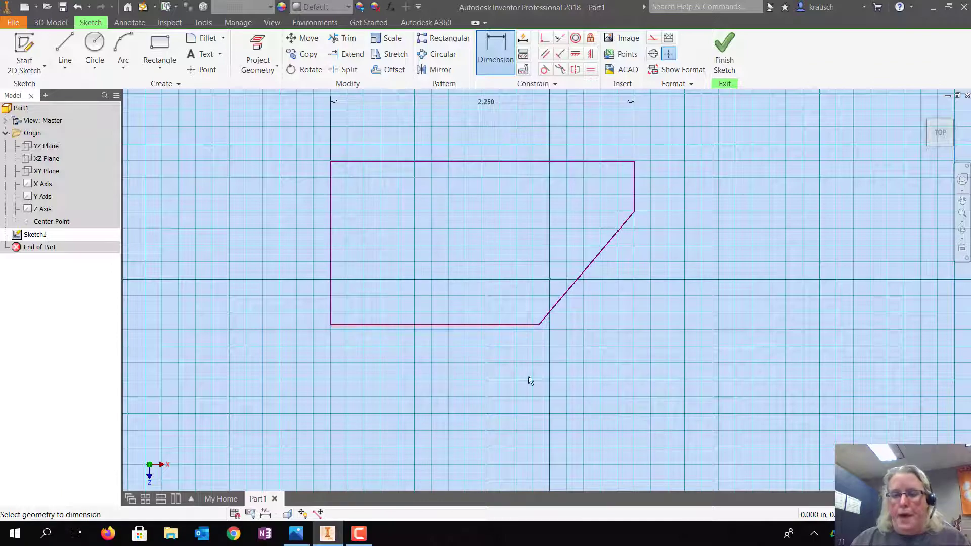
Step: Check the base depth in the reference drawing and dimension the outline's left vertical edge as .75+.75 in
{"action": "left_click", "coordinate": [304, 537]}
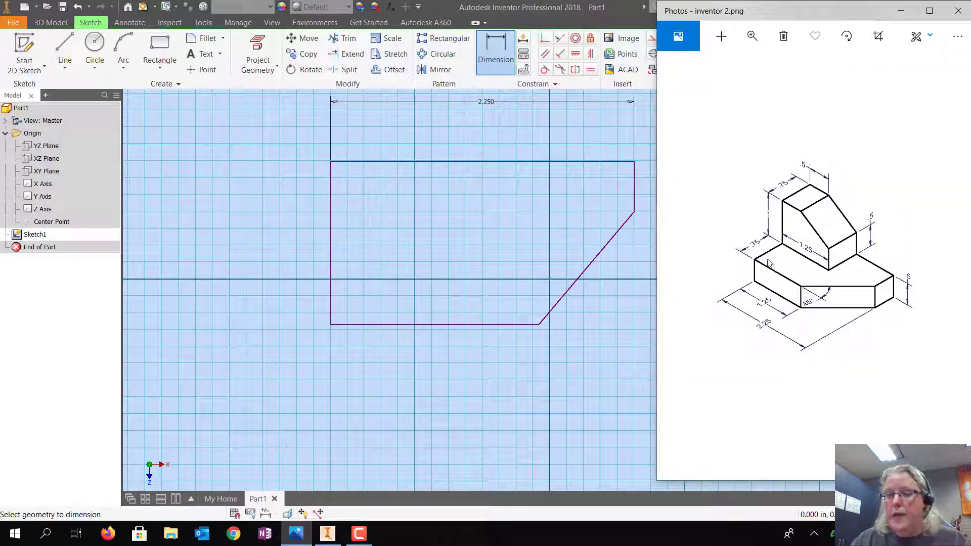
{"action": "left_click", "coordinate": [754, 235]}
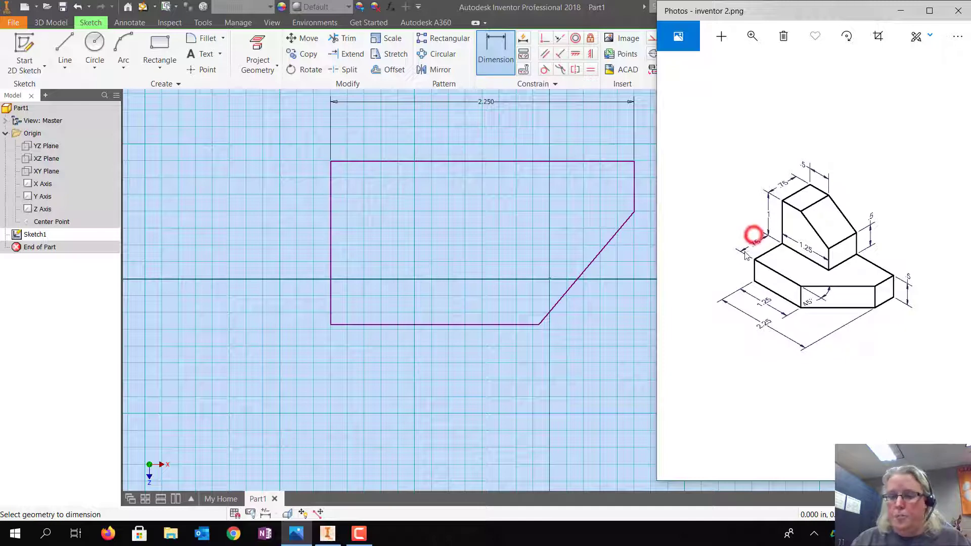
{"action": "left_click", "coordinate": [757, 264]}
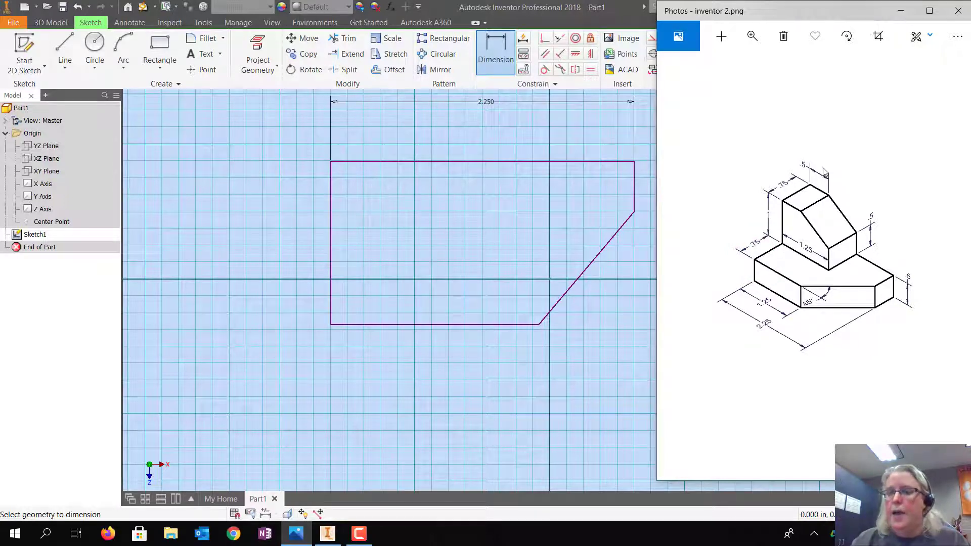
{"action": "left_click", "coordinate": [783, 201]}
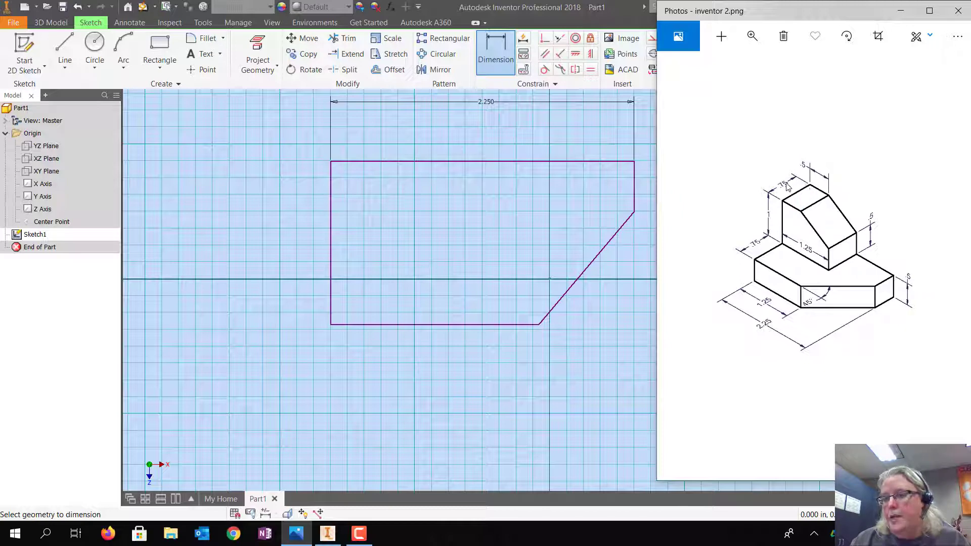
{"action": "left_click", "coordinate": [477, 97]}
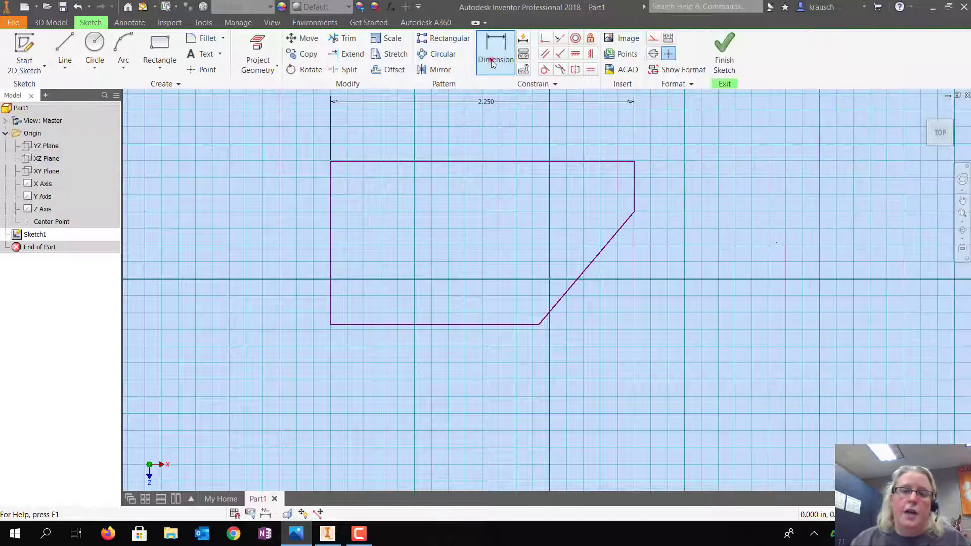
{"action": "left_click", "coordinate": [493, 54]}
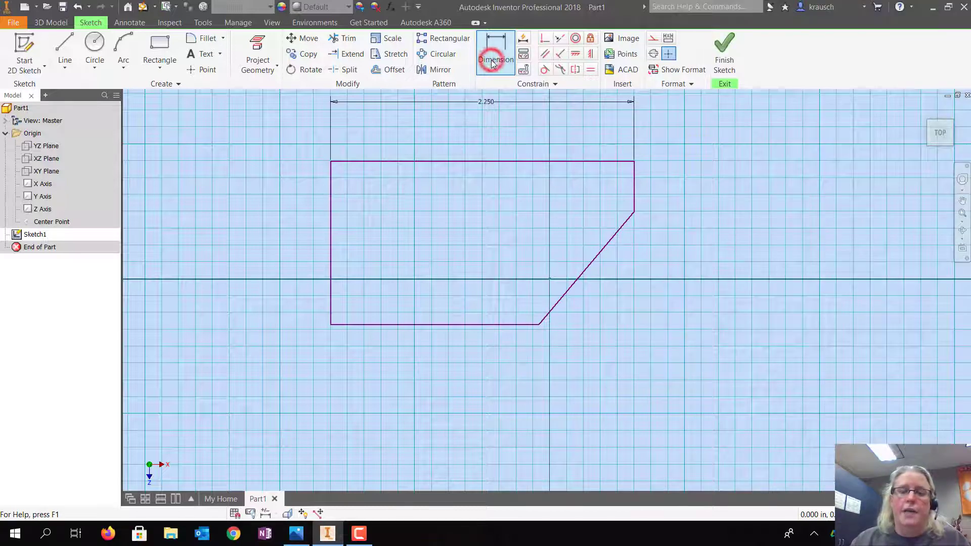
{"action": "left_click", "coordinate": [331, 239]}
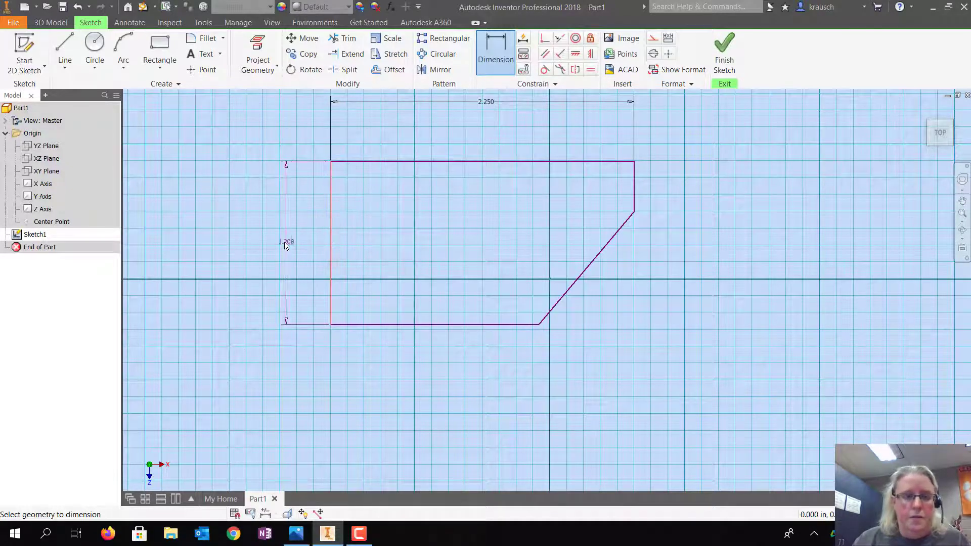
{"action": "left_click", "coordinate": [266, 237]}
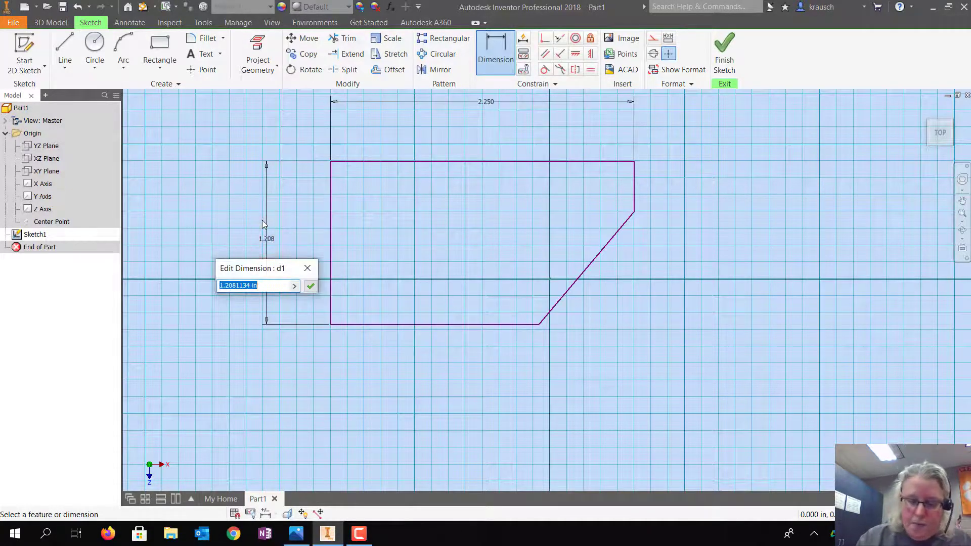
{"action": "type", "text": ".75+.75"}
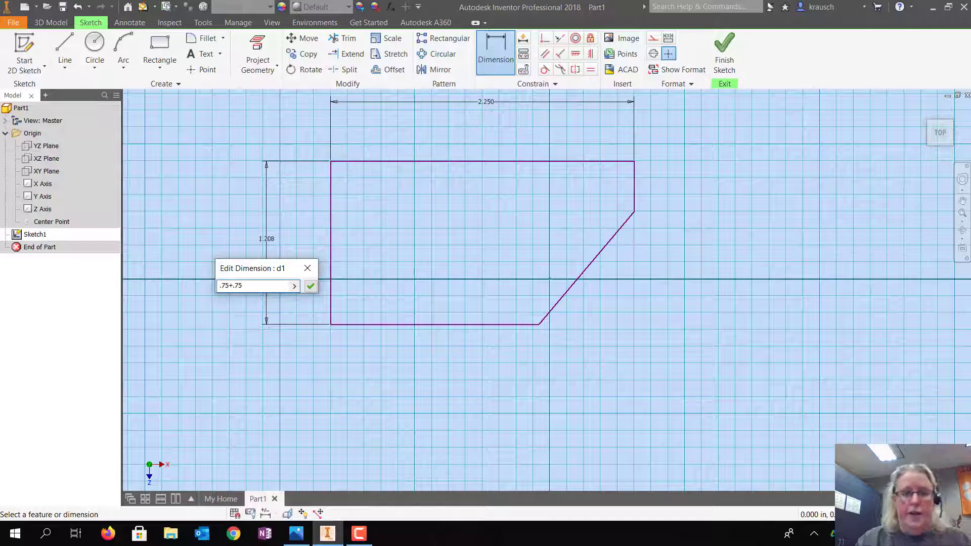
{"action": "key", "text": "Return"}
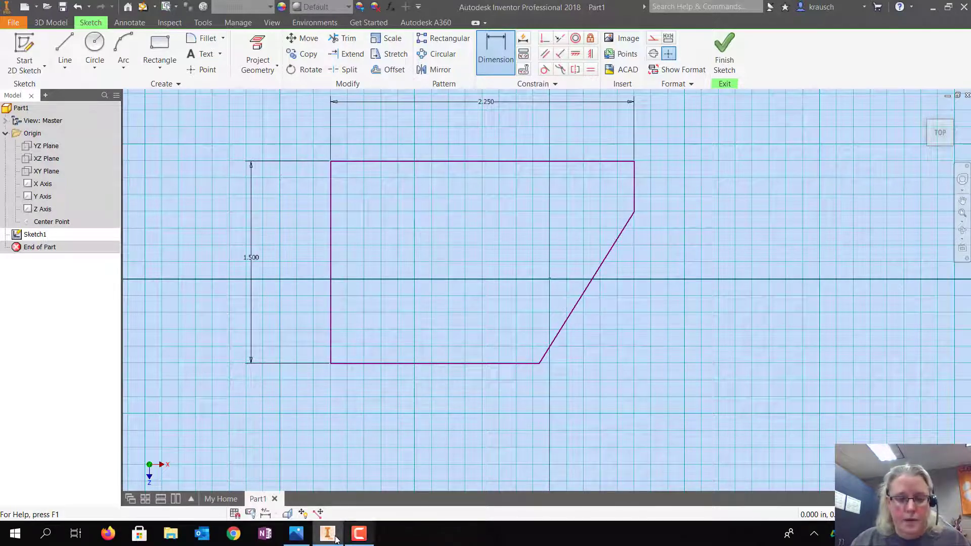
Step: Consult the reference drawing and dimension the outline's bottom horizontal line to 1.25 in
{"action": "left_click", "coordinate": [297, 541]}
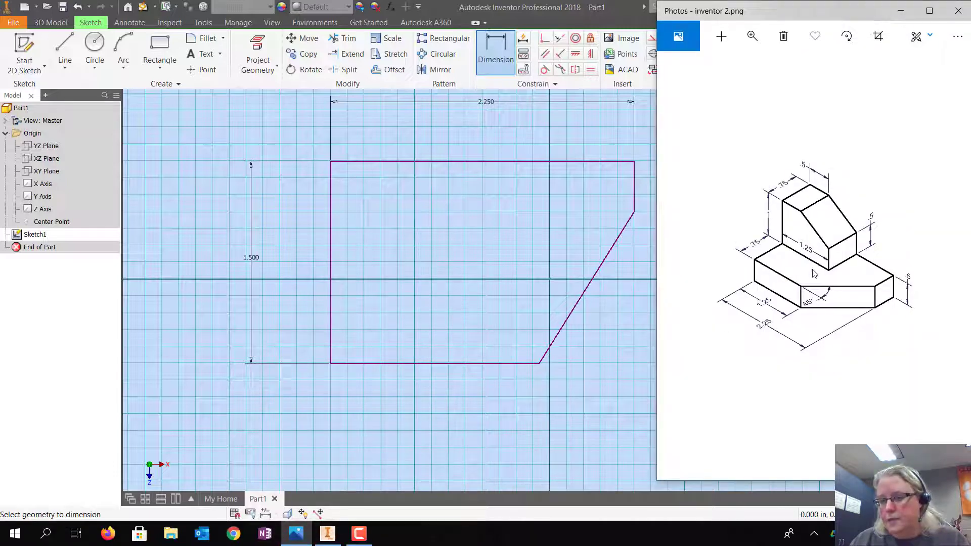
{"action": "left_click", "coordinate": [404, 368]}
{"action": "left_click", "coordinate": [405, 417]}
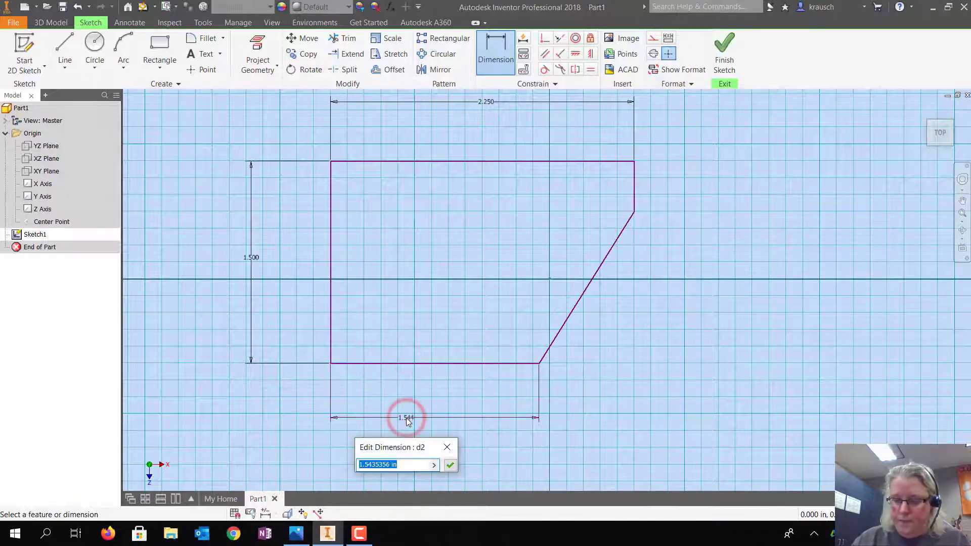
{"action": "type", "text": "1.25"}
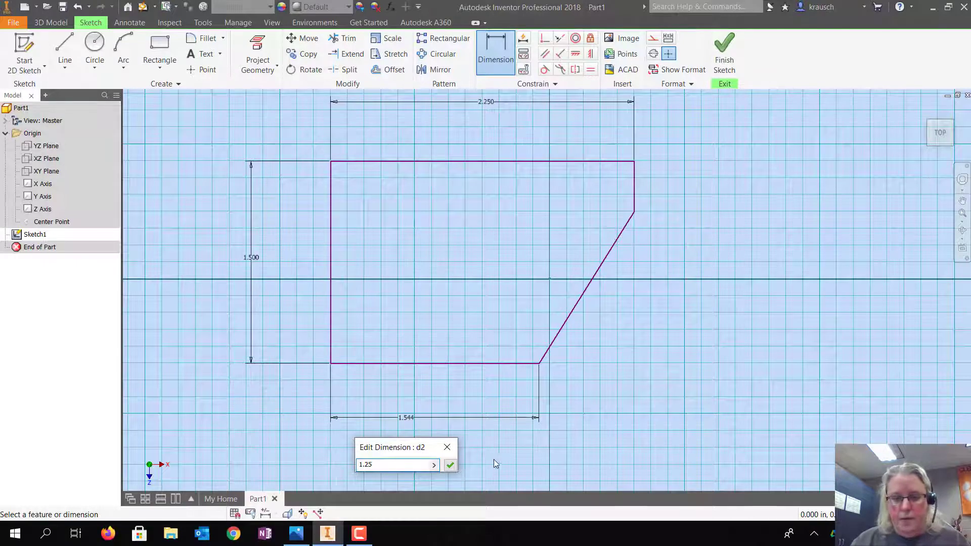
{"action": "left_click", "coordinate": [452, 464]}
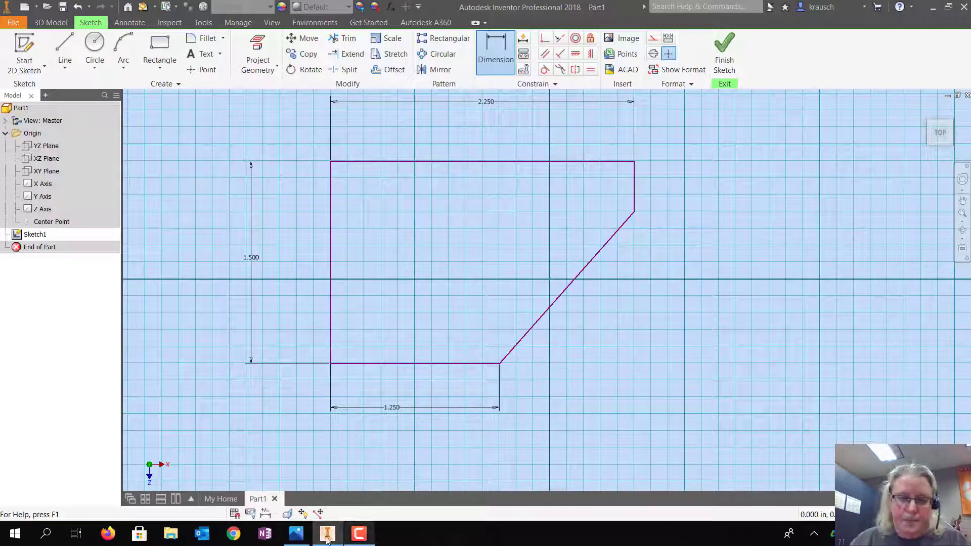
{"action": "left_click", "coordinate": [296, 533]}
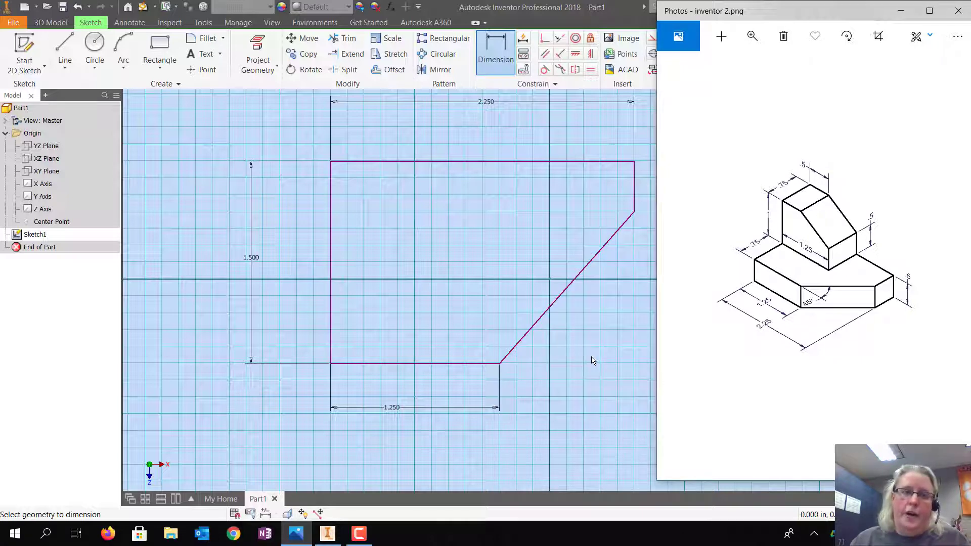
{"action": "left_click", "coordinate": [565, 295]}
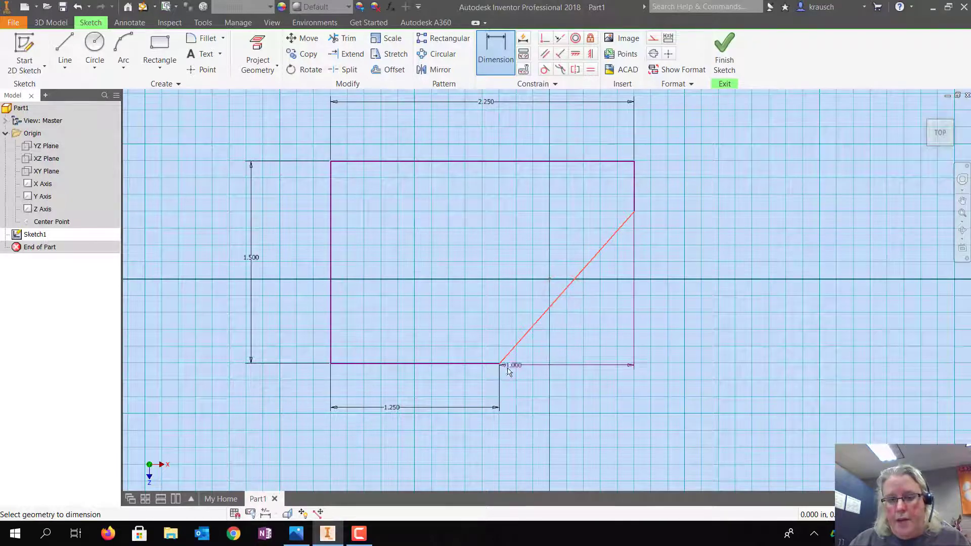
{"action": "left_click", "coordinate": [490, 363]}
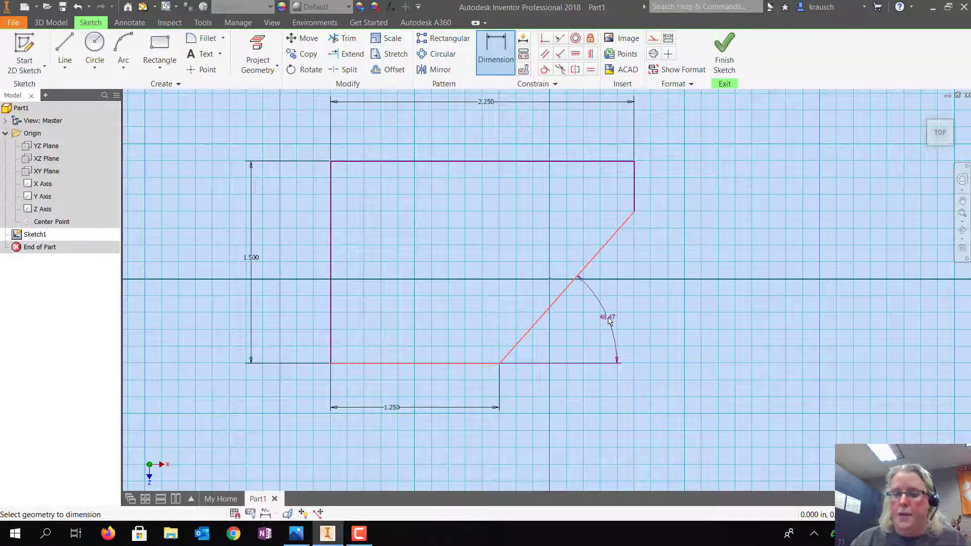
{"action": "key", "text": "Escape"}
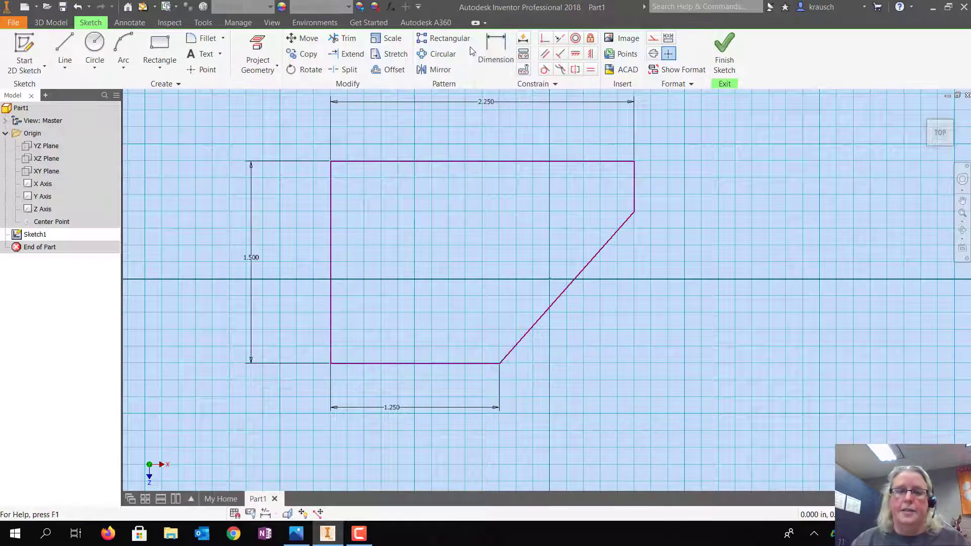
Step: Dimension the angle between the diagonal edge and the bottom line and set it to 45 degrees
{"action": "left_click", "coordinate": [492, 48]}
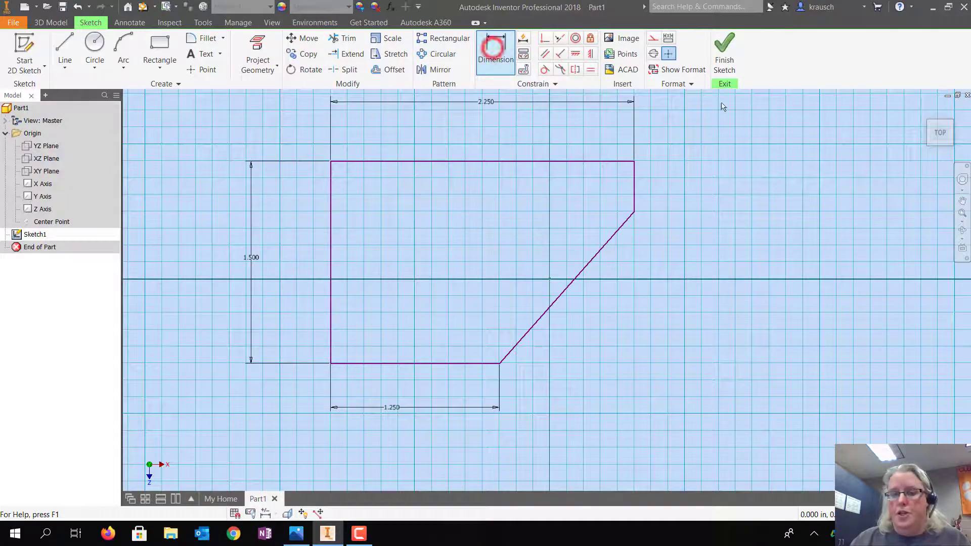
{"action": "left_click", "coordinate": [557, 298]}
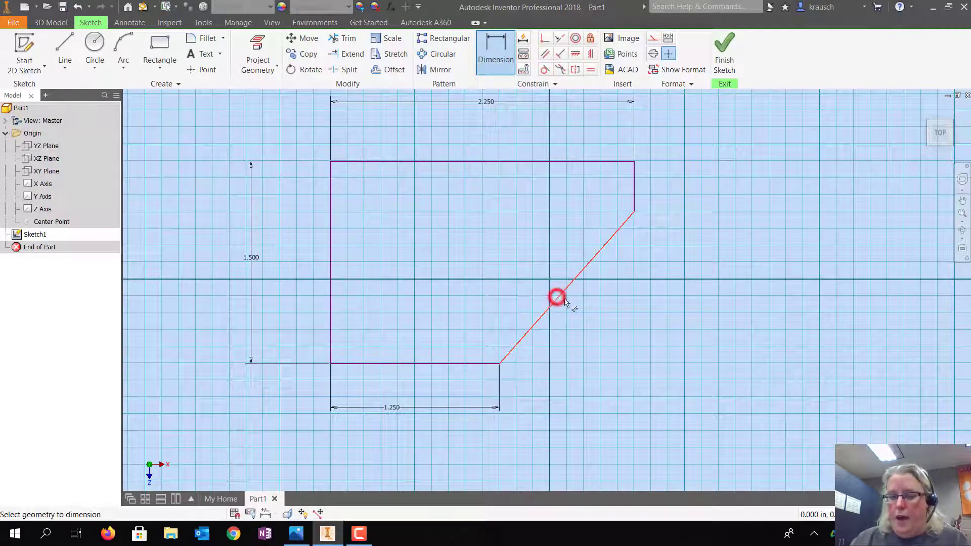
{"action": "left_click", "coordinate": [479, 364]}
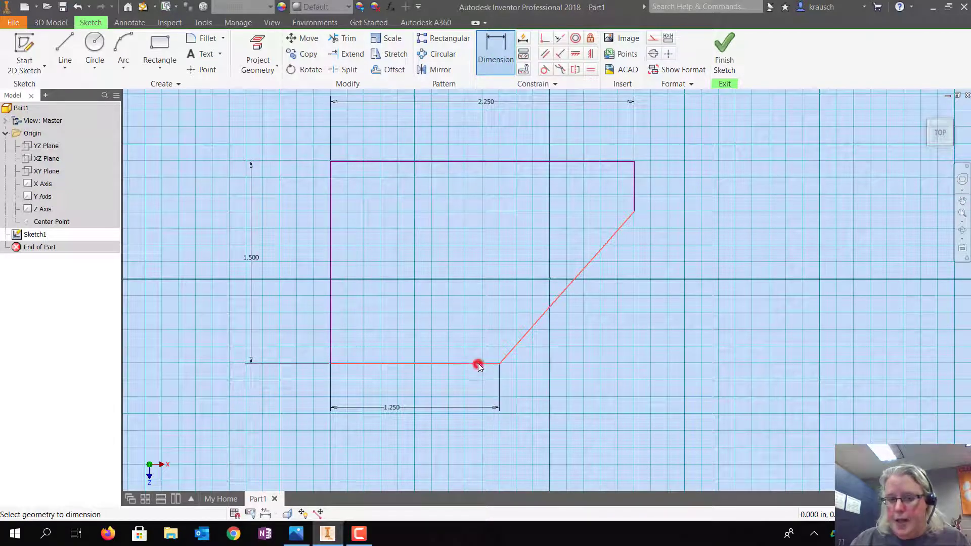
{"action": "left_click", "coordinate": [611, 320]}
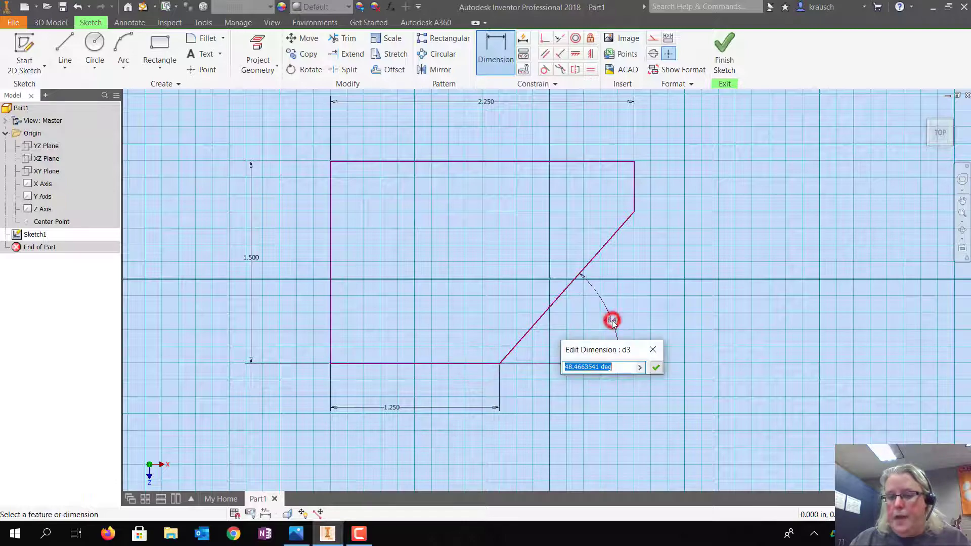
{"action": "type", "text": "45"}
{"action": "key", "text": "Return"}
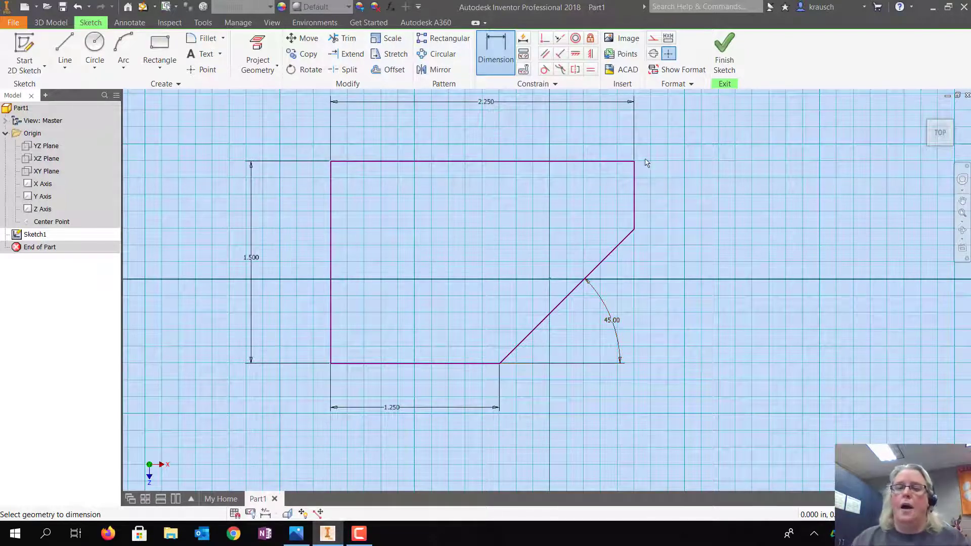
Step: Finish the base sketch and extrude its profile upward 0.5 in, the thickness given in the reference drawing
{"action": "left_click", "coordinate": [733, 47]}
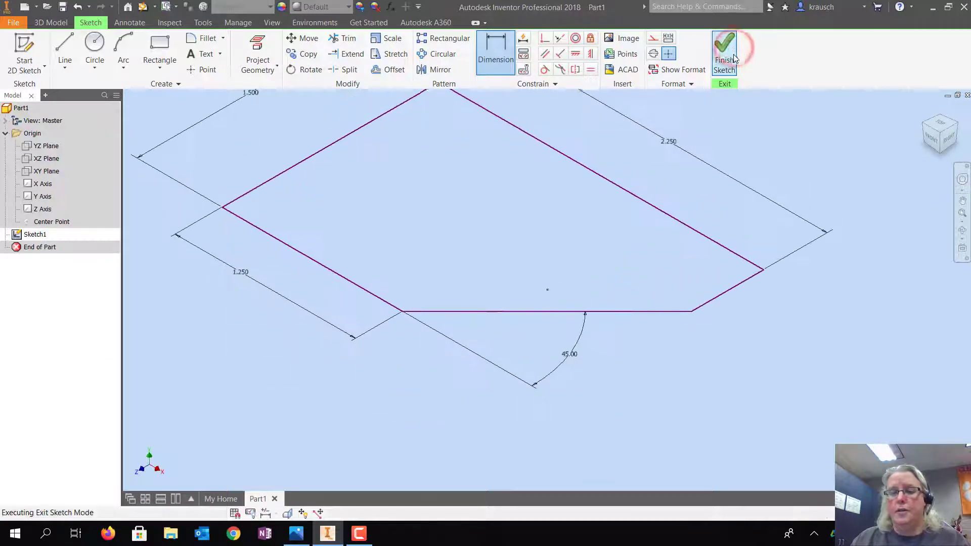
{"action": "left_click", "coordinate": [297, 532]}
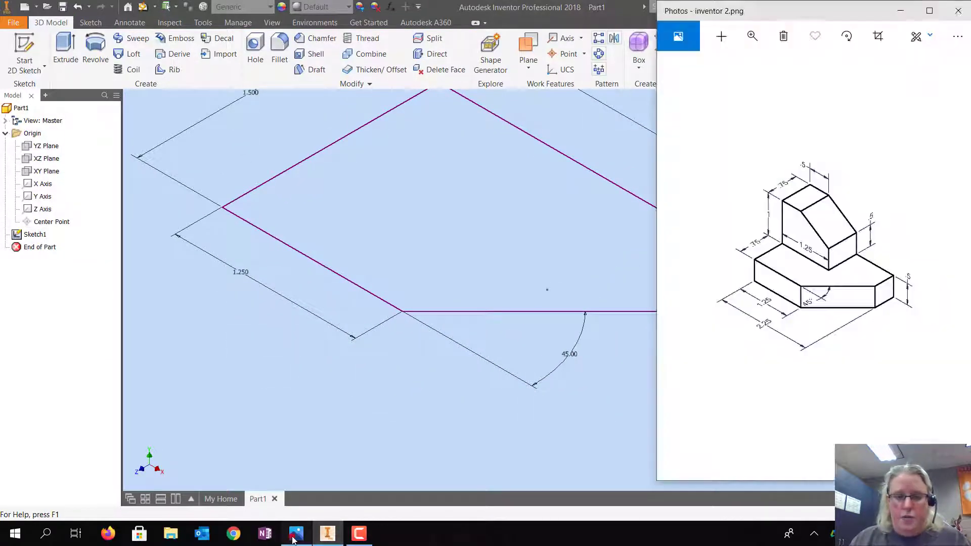
{"action": "left_click", "coordinate": [901, 275]}
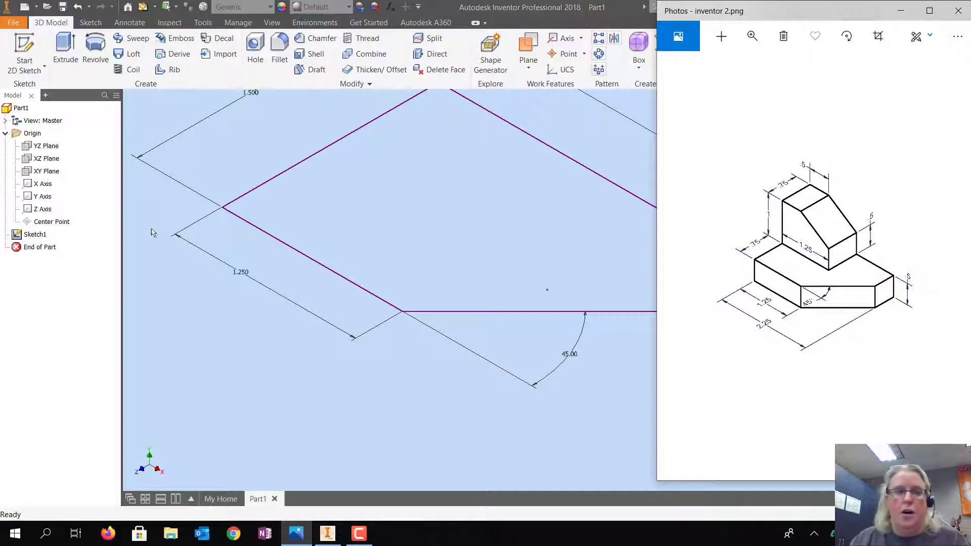
{"action": "left_click", "coordinate": [65, 45]}
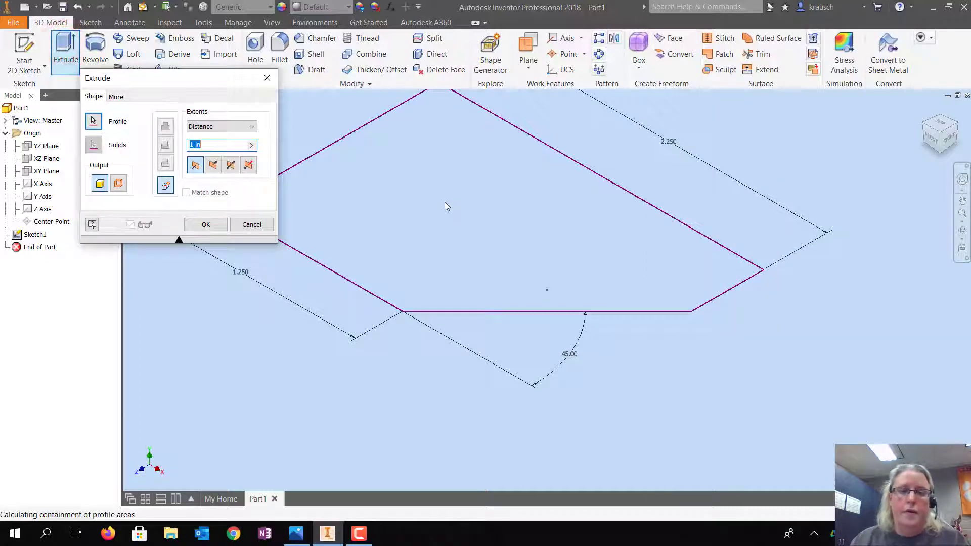
{"action": "type", "text": ".5"}
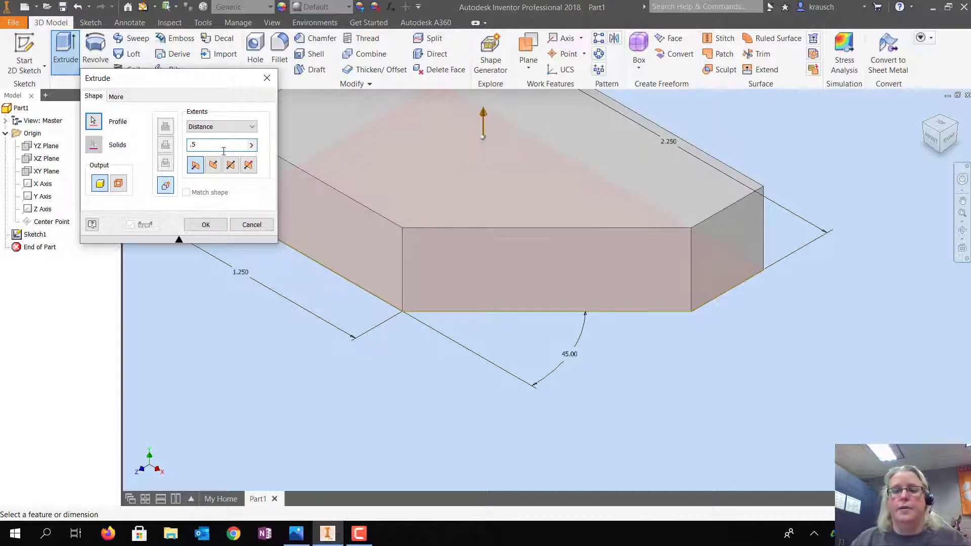
{"action": "left_click", "coordinate": [213, 227]}
{"action": "scroll", "coordinate": [390, 233], "scroll_direction": "down", "scroll_amount": 3}
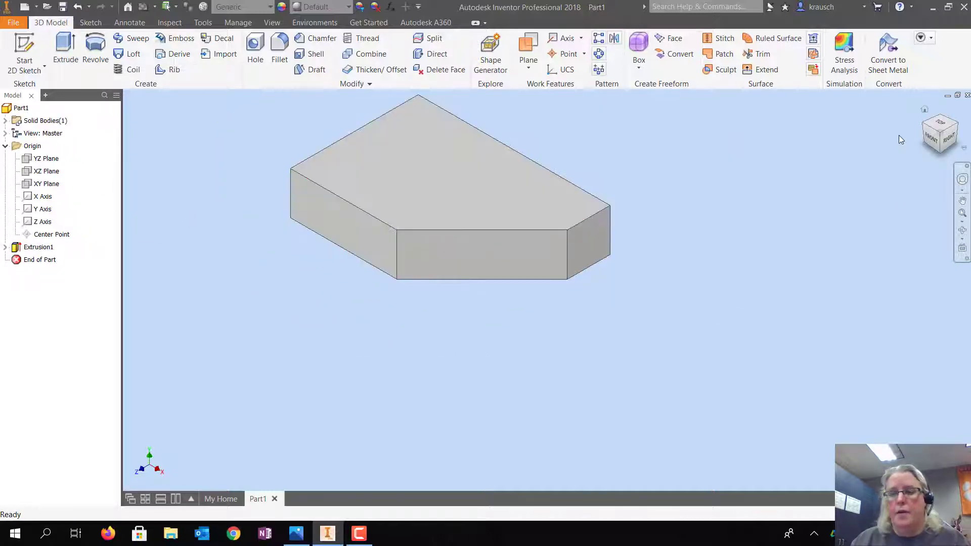
Step: Apply the Pink appearance to the extruded base
{"action": "left_click", "coordinate": [962, 214]}
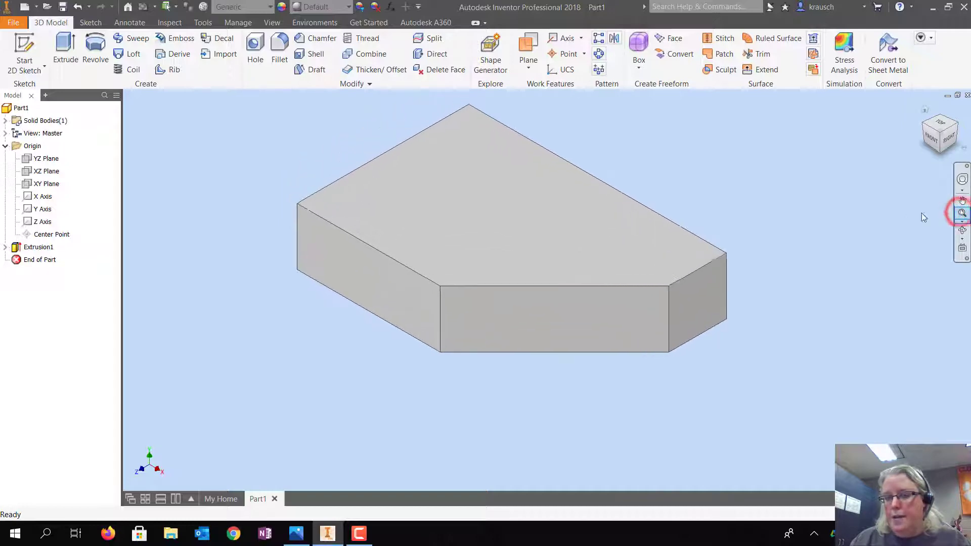
{"action": "left_click", "coordinate": [310, 7]}
{"action": "scroll", "coordinate": [299, 266], "scroll_direction": "down", "scroll_amount": 7}
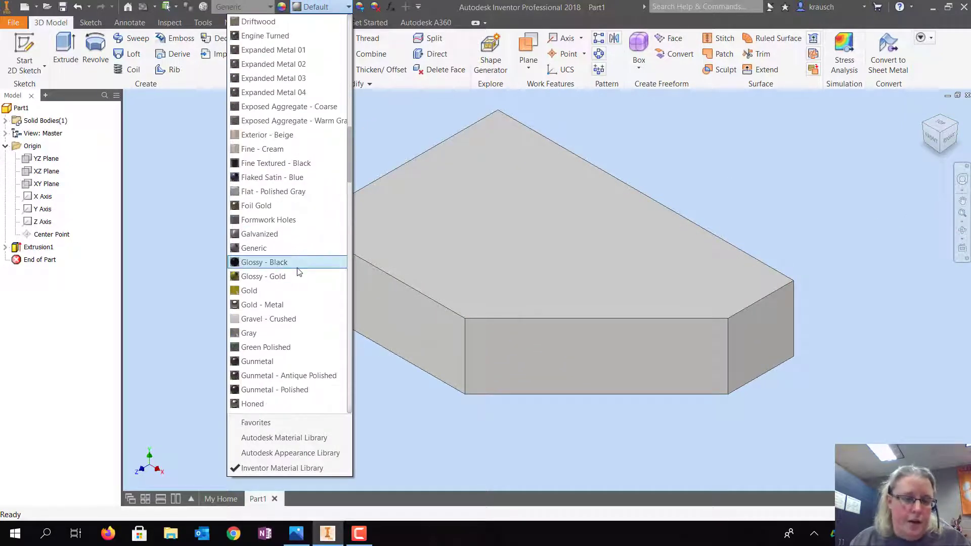
{"action": "scroll", "coordinate": [299, 266], "scroll_direction": "down", "scroll_amount": 8}
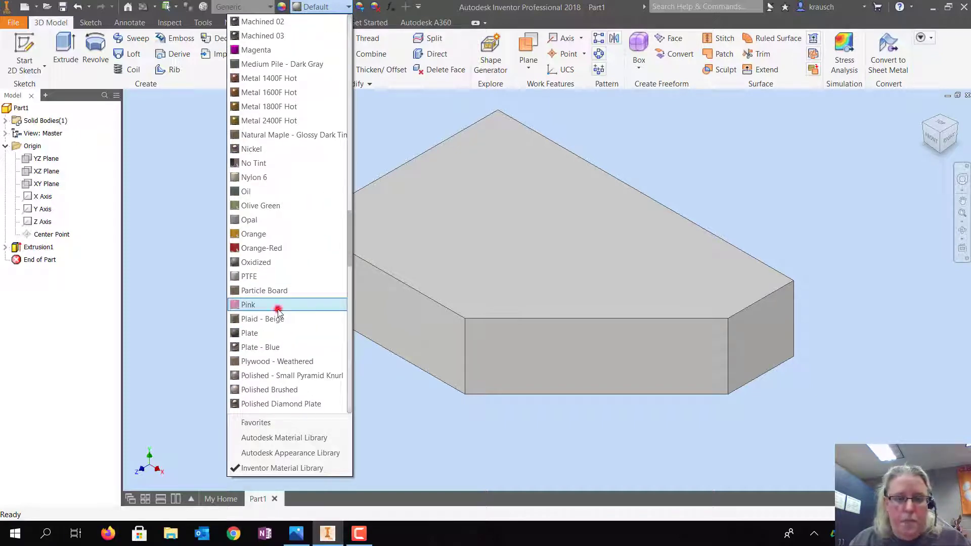
{"action": "left_click", "coordinate": [278, 306]}
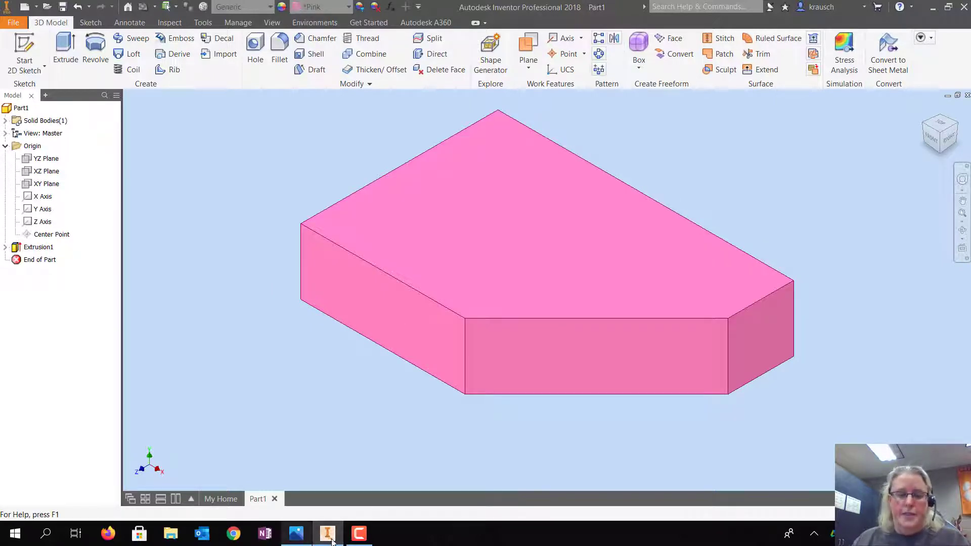
Step: Consult the reference drawing for the upper block and start a 2D sketch on the base's back face
{"action": "left_click", "coordinate": [296, 534]}
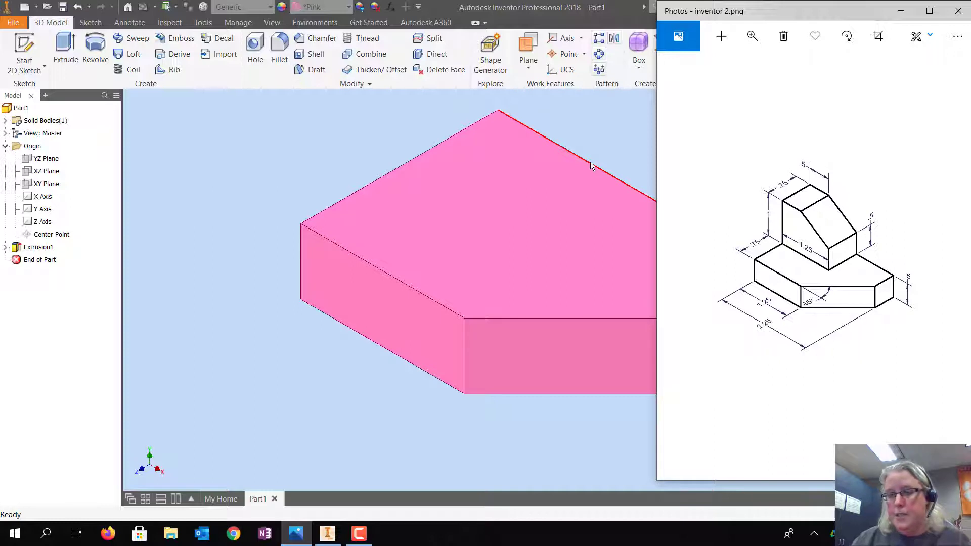
{"action": "left_click", "coordinate": [901, 10]}
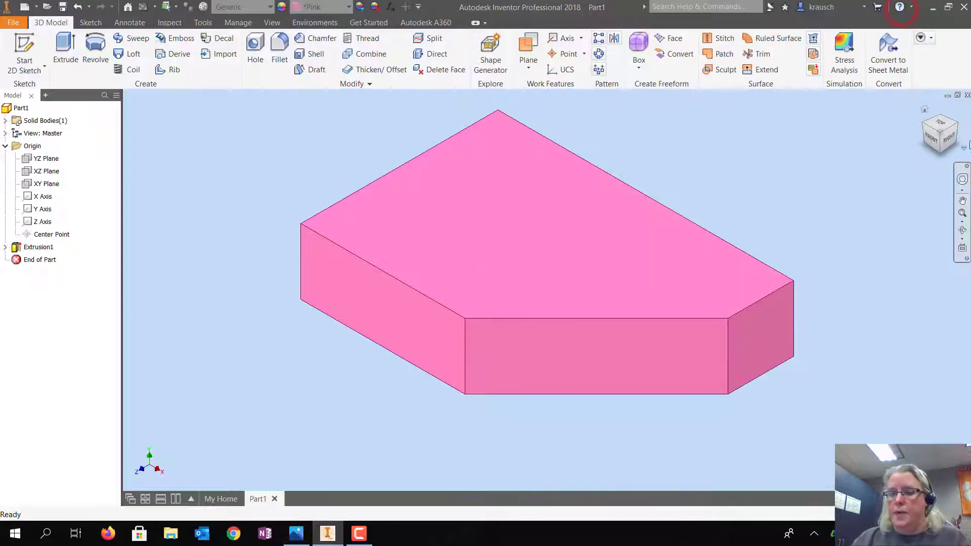
{"action": "left_click", "coordinate": [955, 125]}
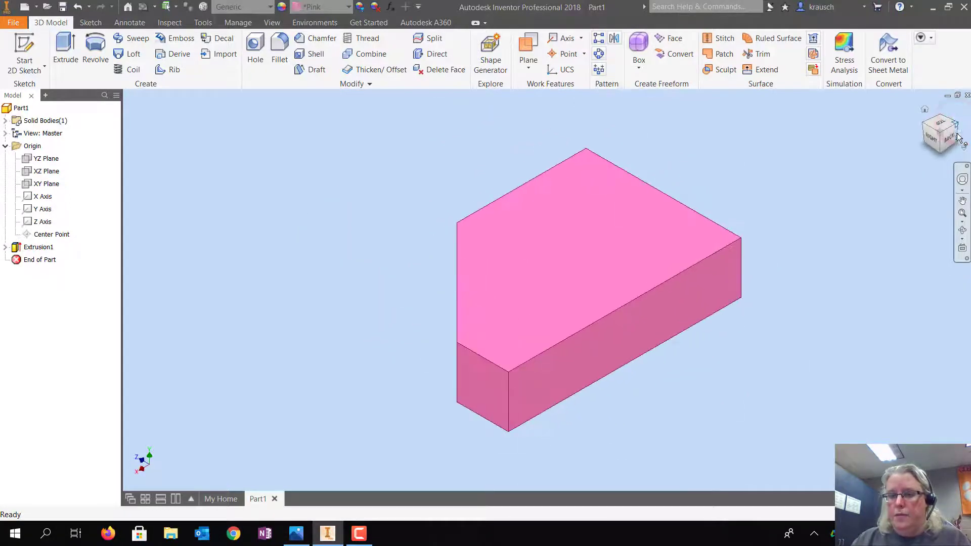
{"action": "left_click", "coordinate": [948, 136]}
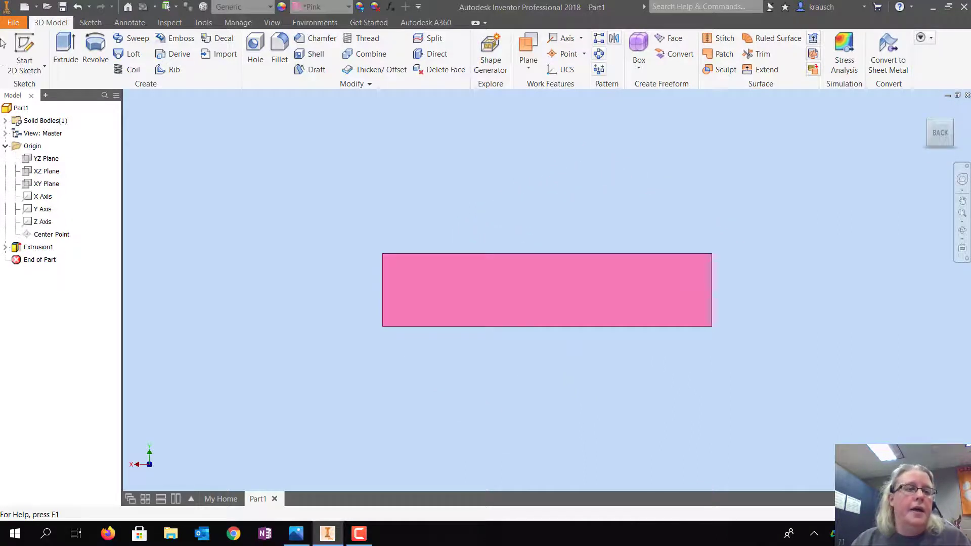
{"action": "left_click", "coordinate": [24, 51]}
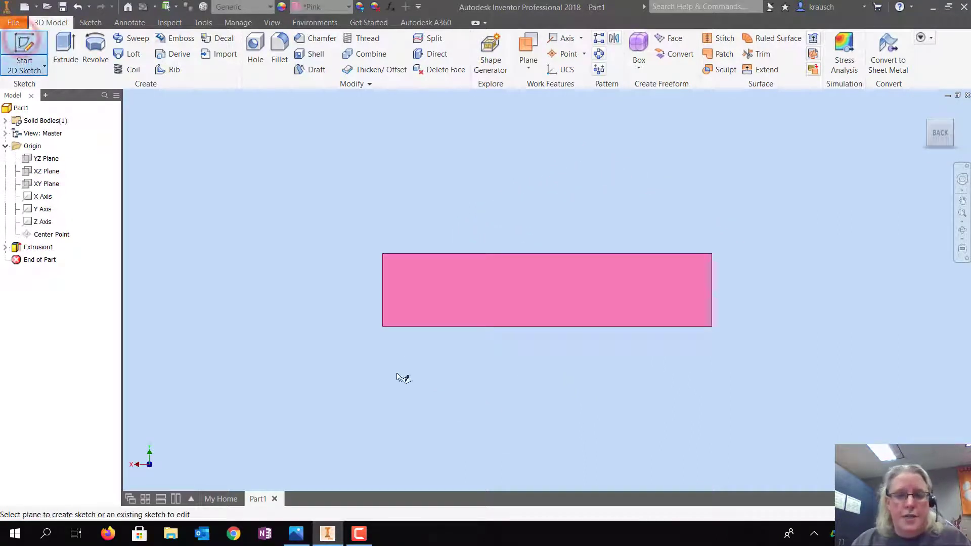
{"action": "left_click", "coordinate": [573, 290]}
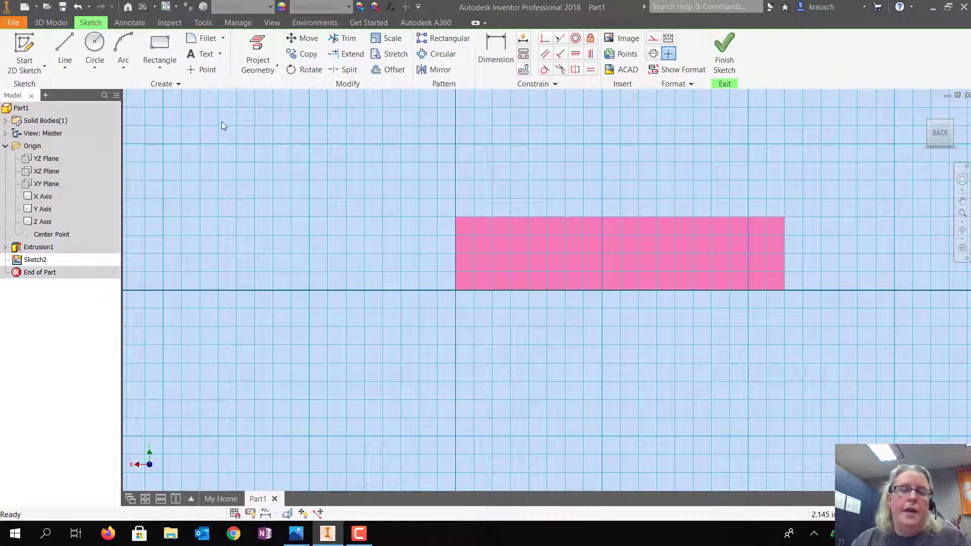
Step: Project the base's cut edges into the back-face sketch
{"action": "left_click", "coordinate": [262, 69]}
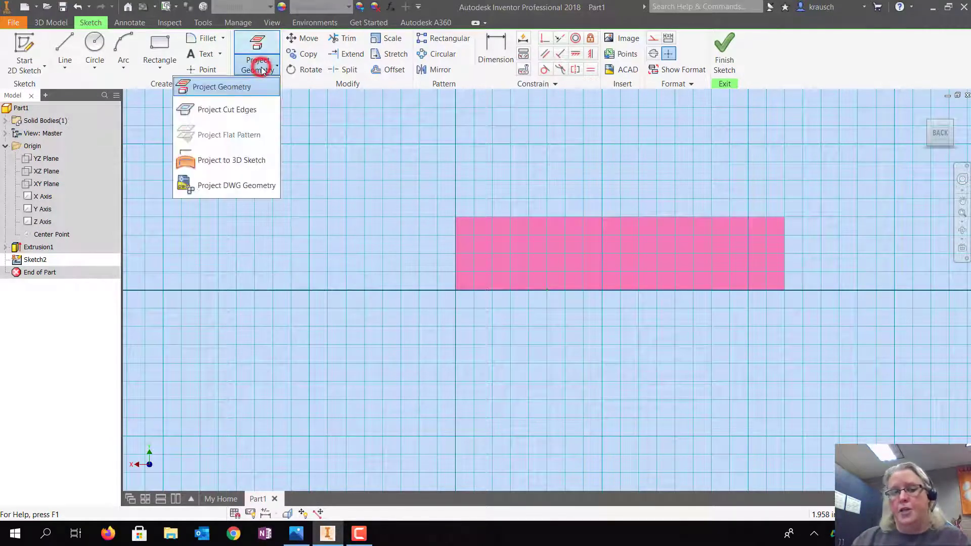
{"action": "left_click", "coordinate": [251, 109]}
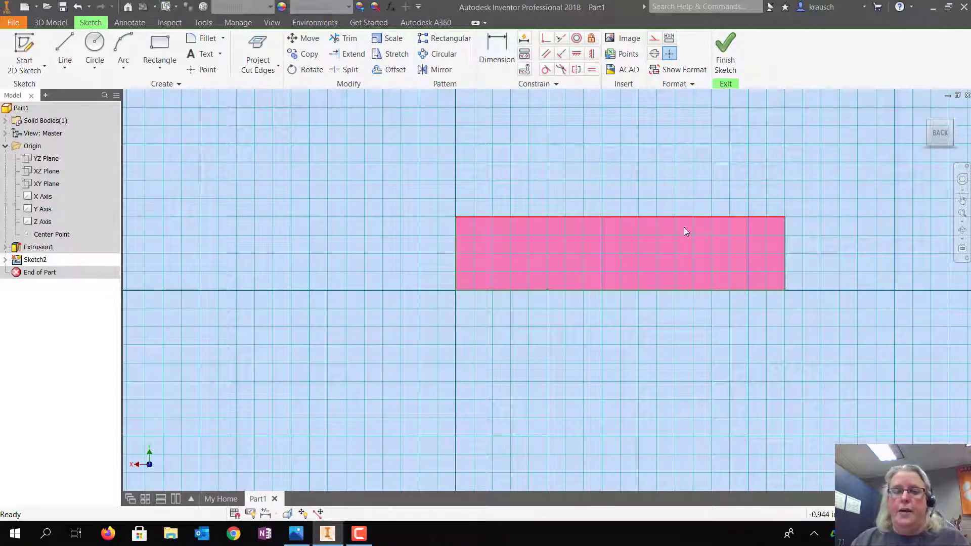
{"action": "scroll", "coordinate": [682, 235], "scroll_direction": "down", "scroll_amount": 3}
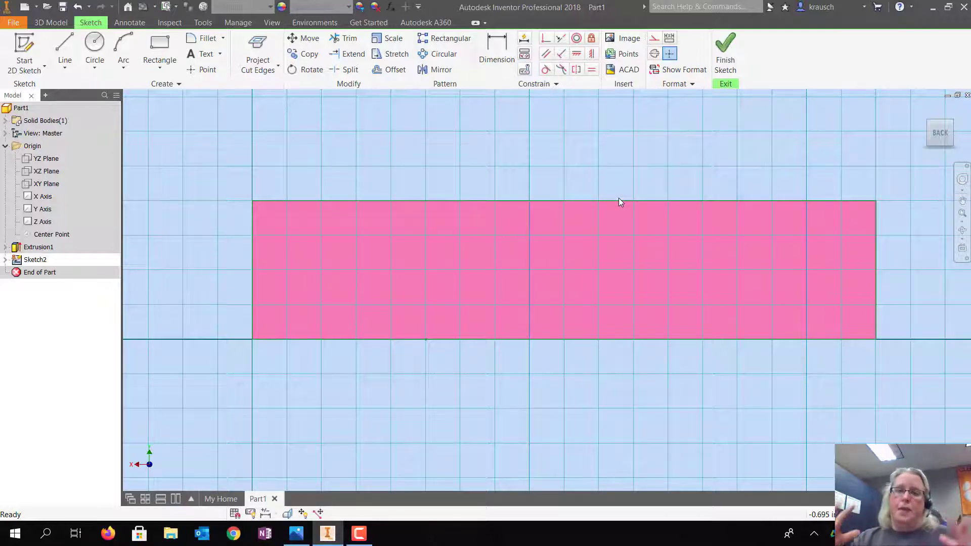
{"action": "scroll", "coordinate": [618, 198], "scroll_direction": "up", "scroll_amount": 4}
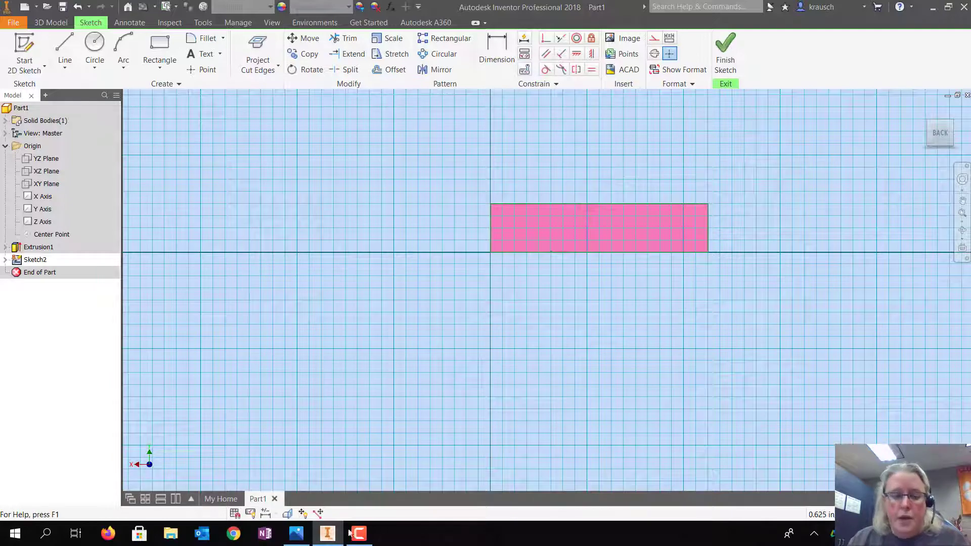
Step: Following the reference drawing, sketch the upper block's slanted-corner profile from the base's top right corner, about 0.91 in high and 1.01 in wide
{"action": "left_click", "coordinate": [296, 534]}
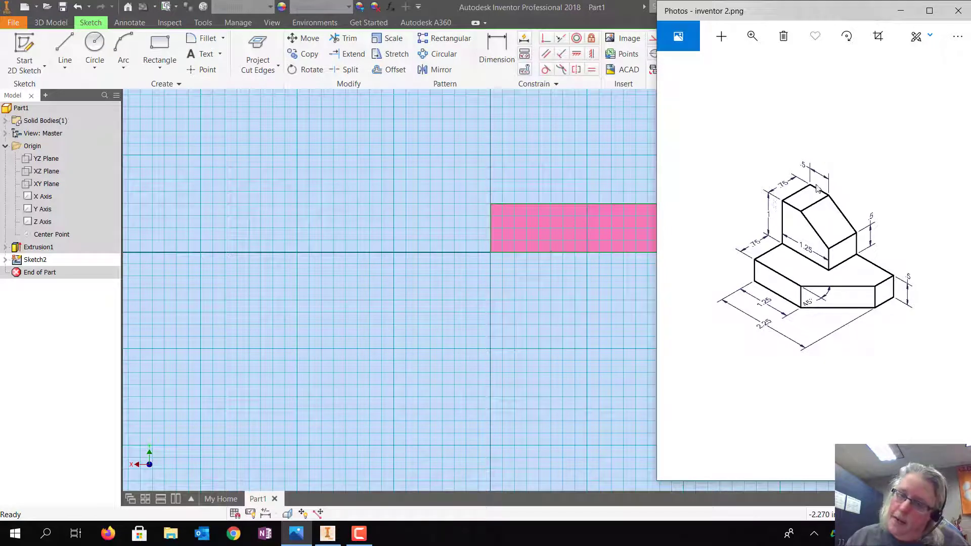
{"action": "left_click", "coordinate": [786, 199]}
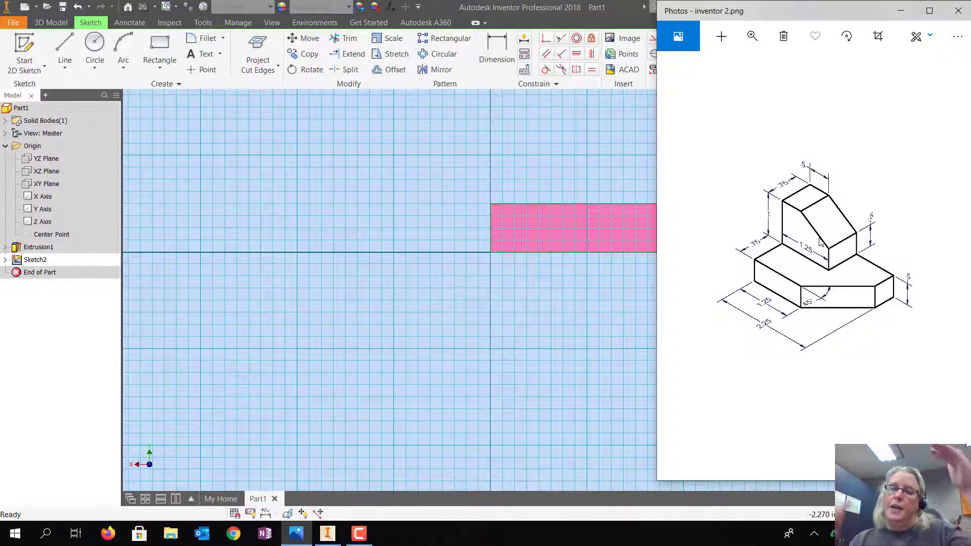
{"action": "left_click", "coordinate": [460, 323]}
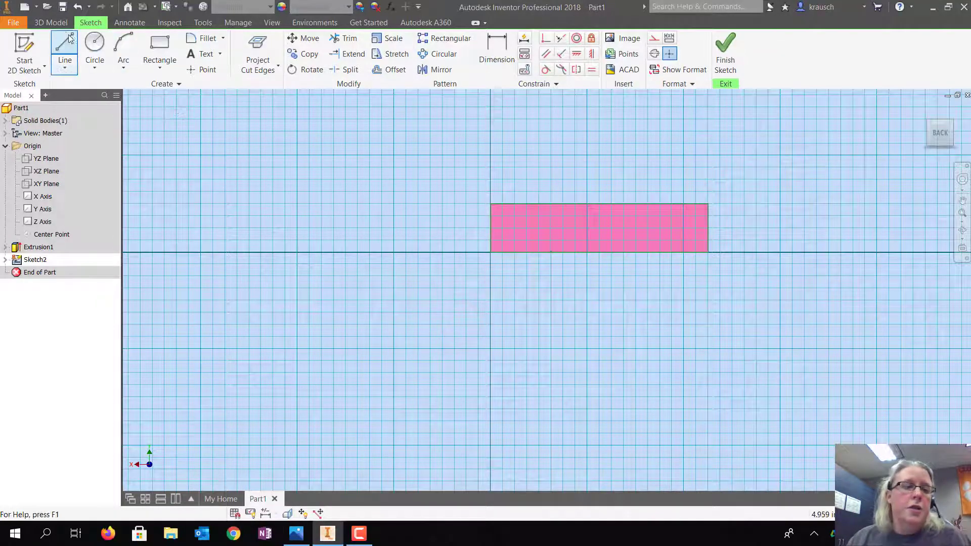
{"action": "left_click", "coordinate": [65, 50]}
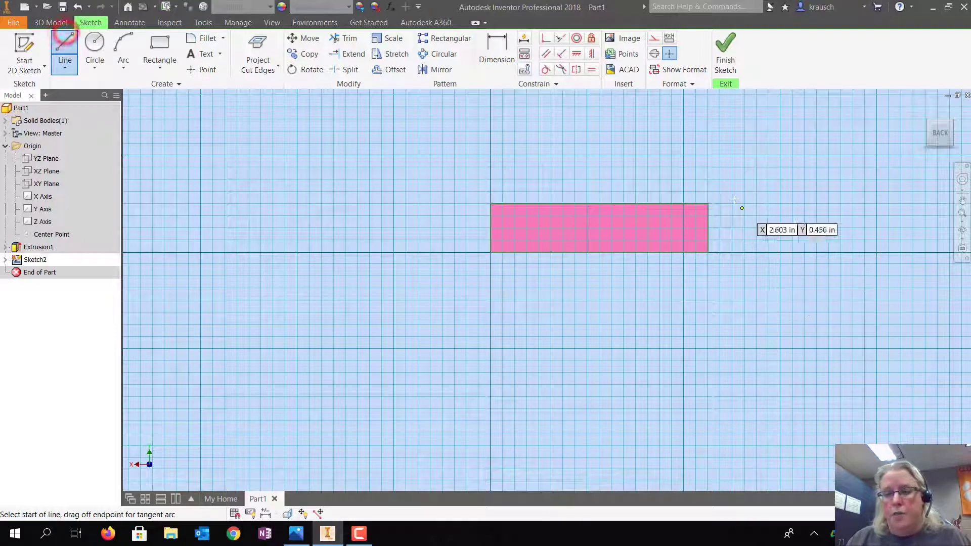
{"action": "left_click", "coordinate": [707, 200]}
{"action": "left_click", "coordinate": [707, 116]}
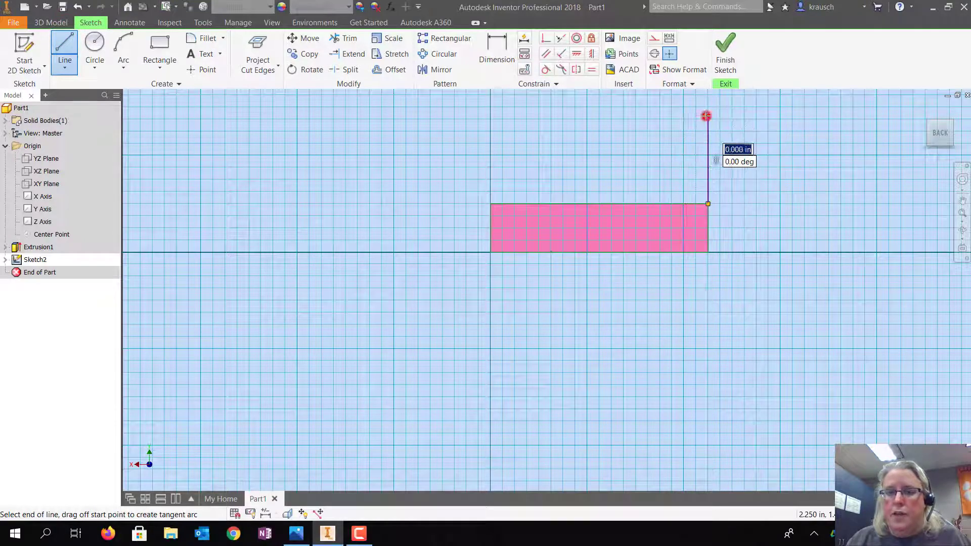
{"action": "left_click", "coordinate": [671, 116]}
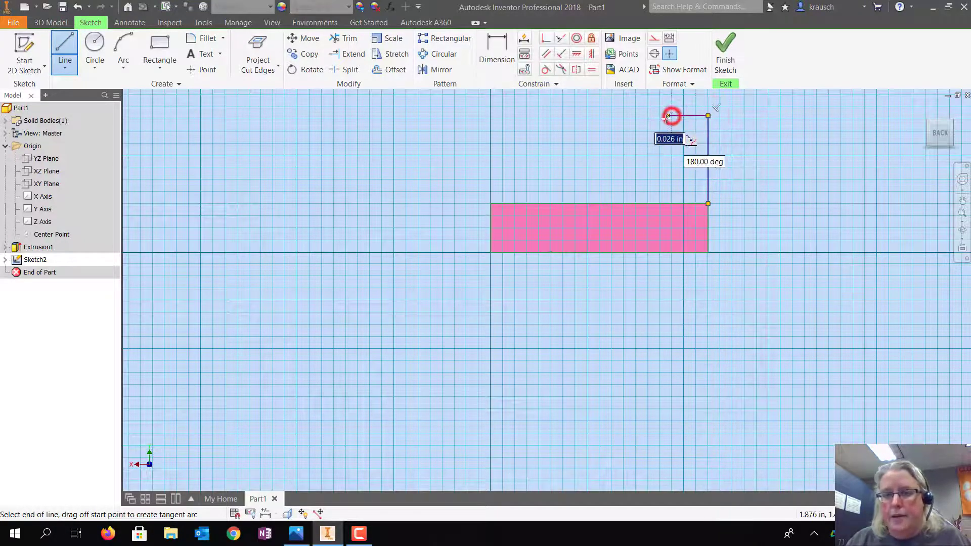
{"action": "left_click", "coordinate": [610, 166]}
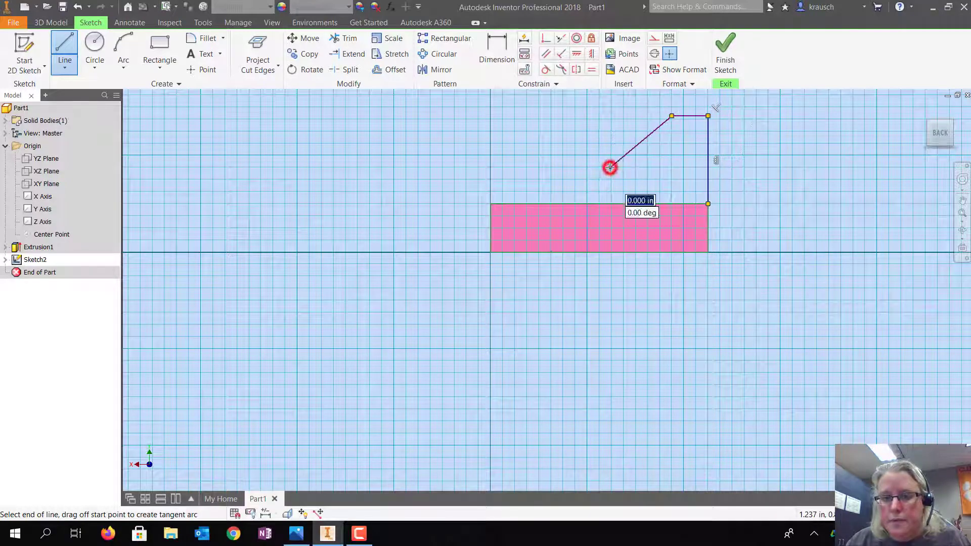
{"action": "left_click", "coordinate": [610, 203]}
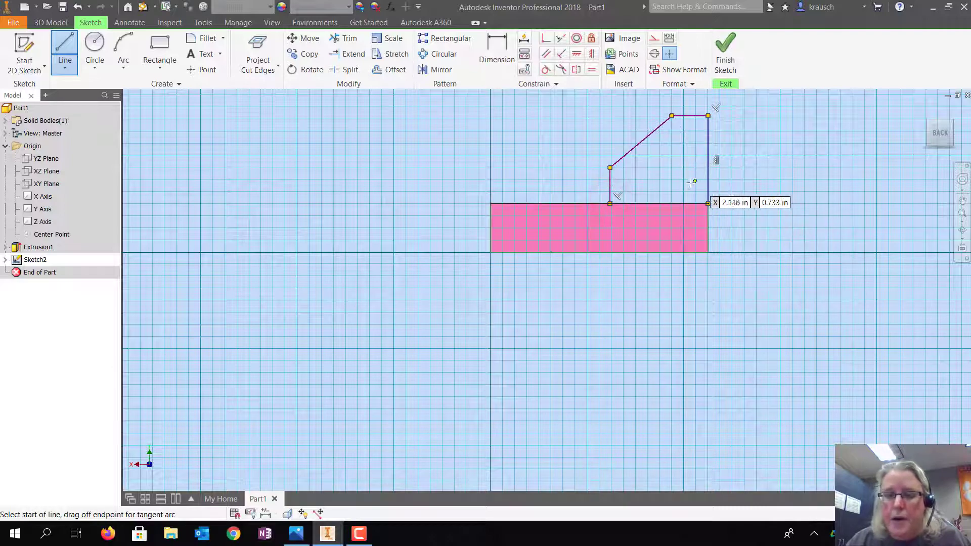
Step: Dimension the profile's tall right vertical line to 1 in, as given in the reference drawing
{"action": "scroll", "coordinate": [689, 184], "scroll_direction": "down", "scroll_amount": 3}
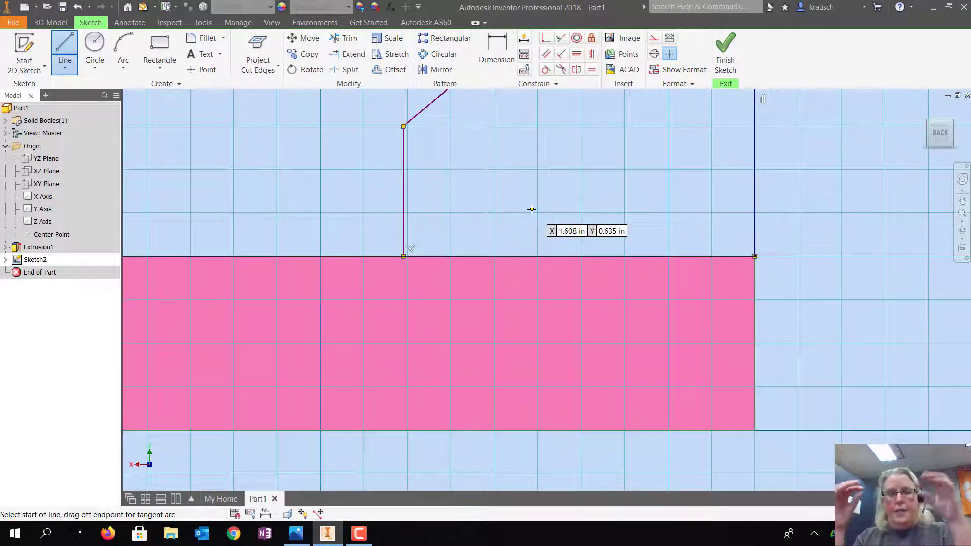
{"action": "scroll", "coordinate": [823, 234], "scroll_direction": "down", "scroll_amount": 4}
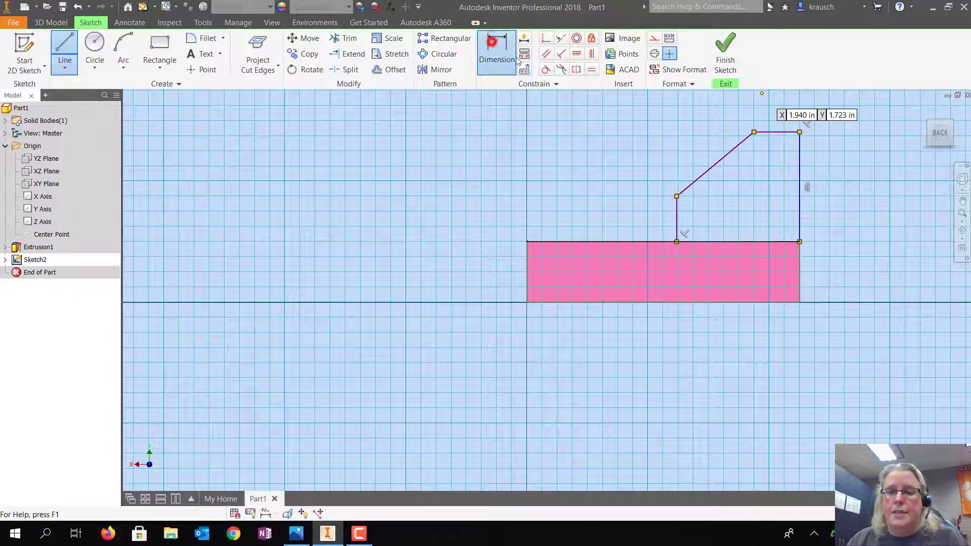
{"action": "left_click", "coordinate": [497, 48]}
{"action": "left_click", "coordinate": [800, 196]}
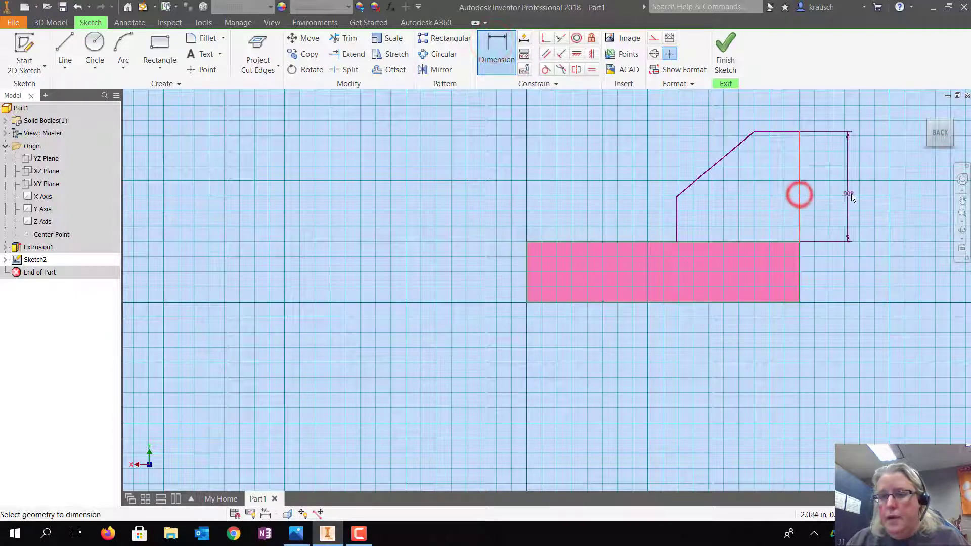
{"action": "left_click", "coordinate": [851, 194]}
{"action": "left_click", "coordinate": [298, 534]}
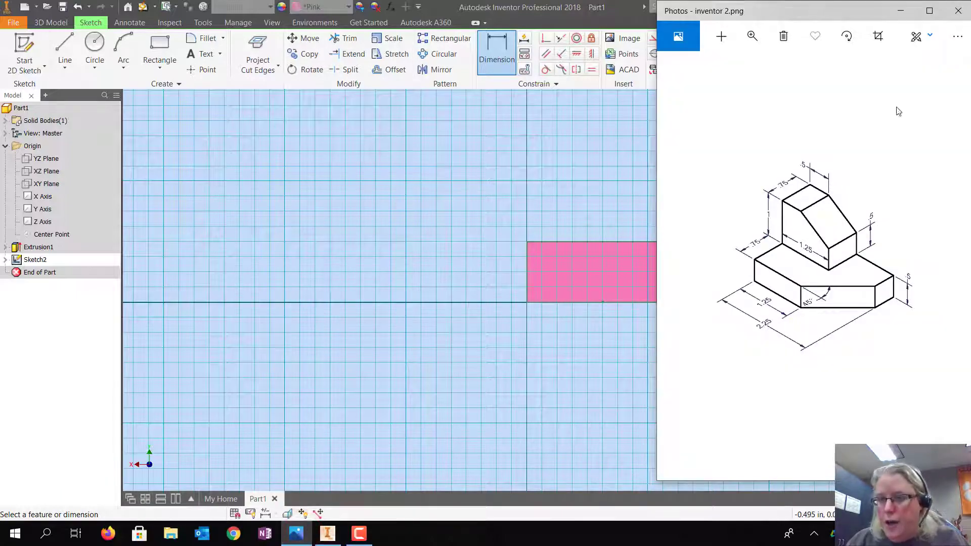
{"action": "left_click", "coordinate": [905, 11]}
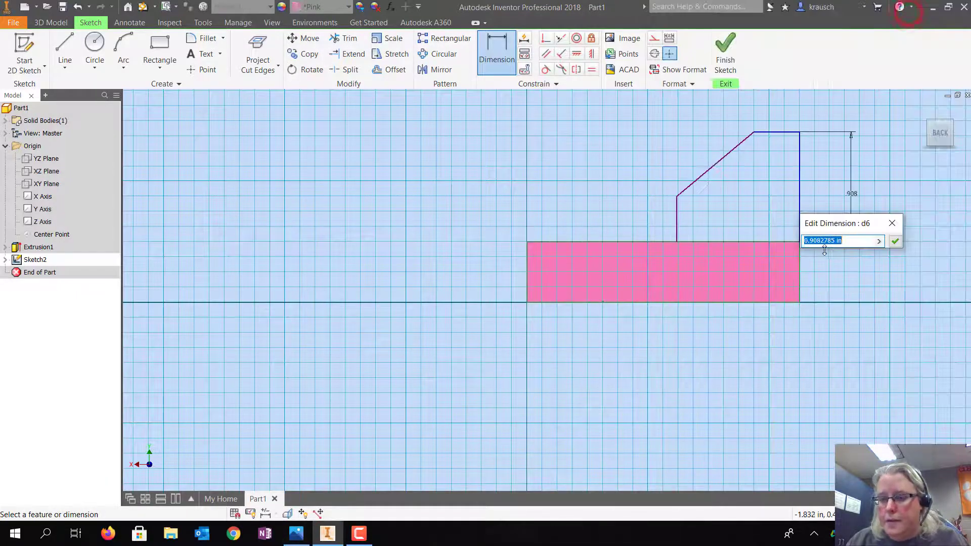
{"action": "type", "text": "1"}
{"action": "key", "text": "Return"}
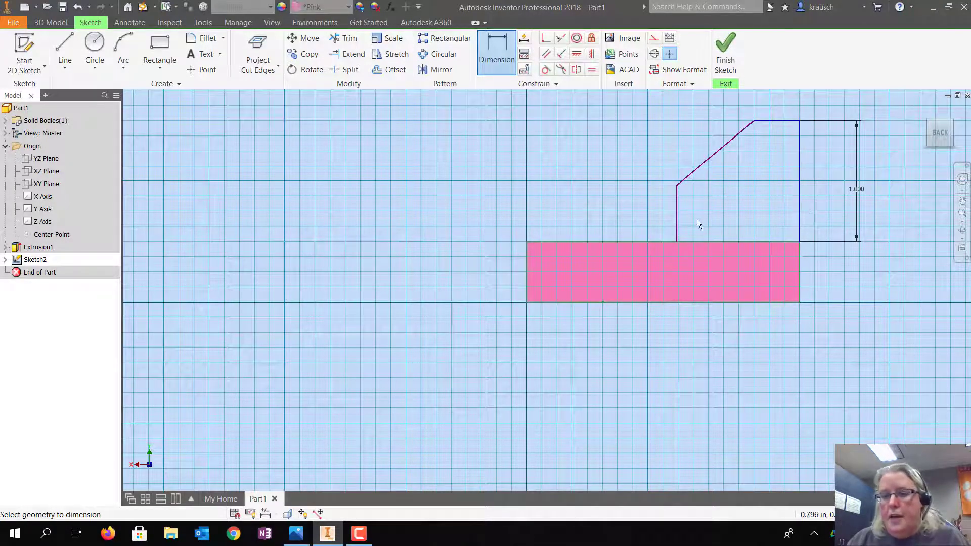
Step: Check the upper block's width in the reference drawing and dimension the distance between the profile's two vertical lines as 1.25 in
{"action": "left_click", "coordinate": [296, 533]}
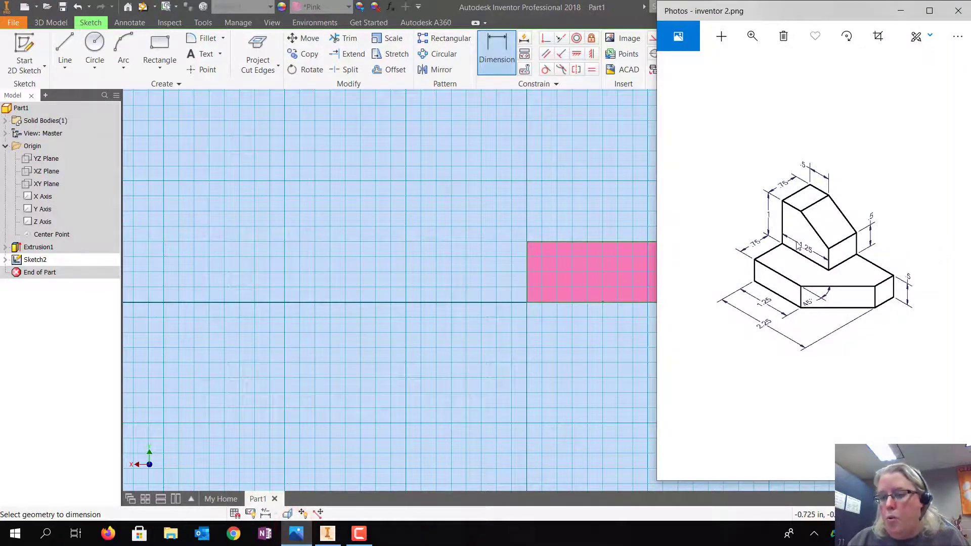
{"action": "left_click", "coordinate": [810, 252]}
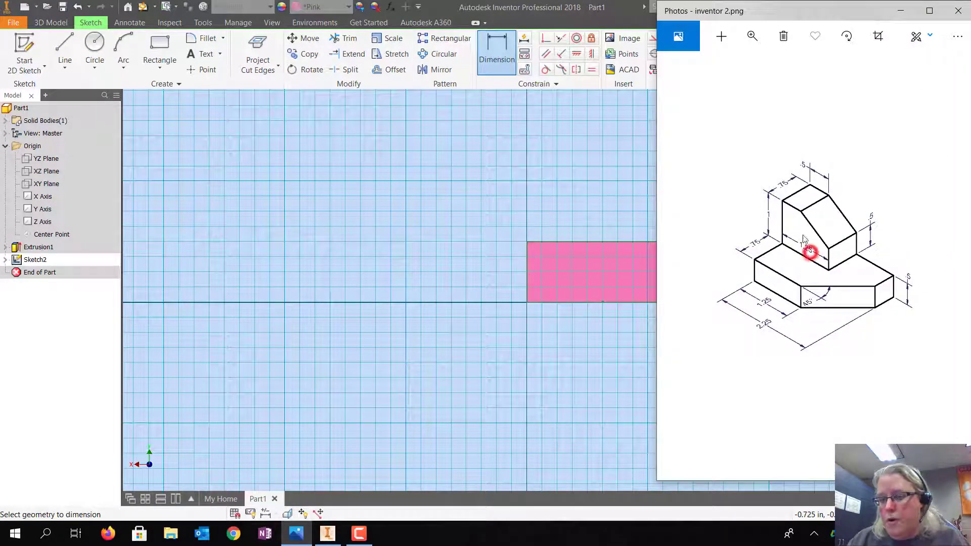
{"action": "left_click", "coordinate": [901, 11]}
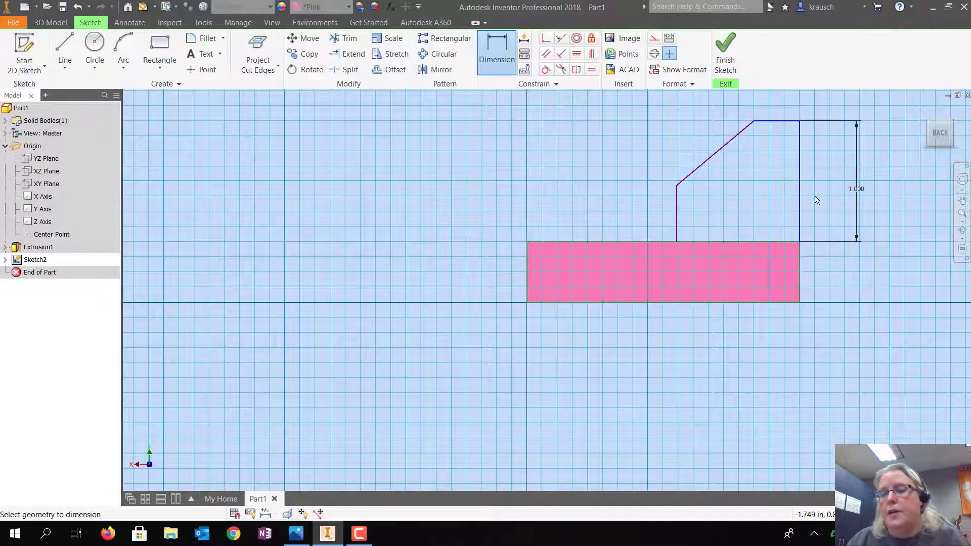
{"action": "left_click", "coordinate": [800, 192]}
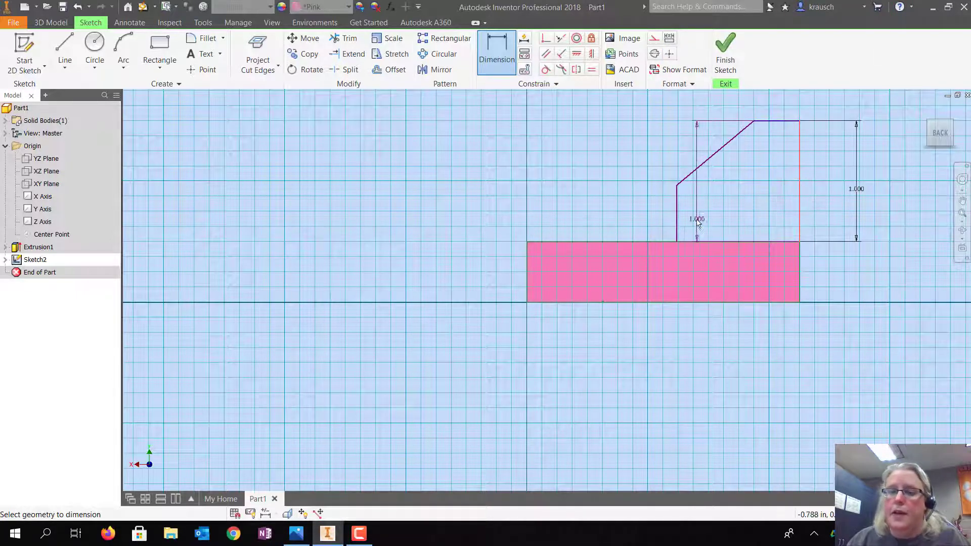
{"action": "left_click", "coordinate": [676, 216]}
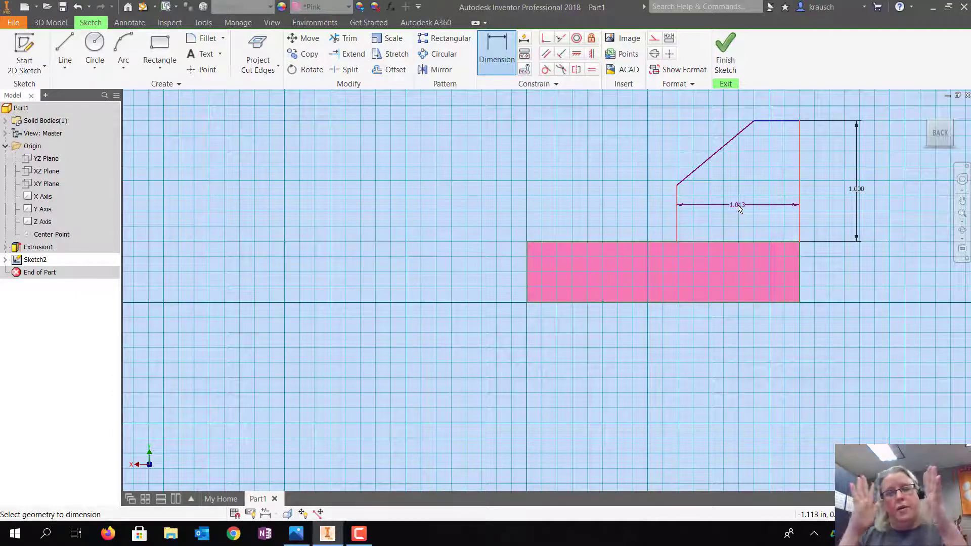
{"action": "left_click", "coordinate": [729, 208]}
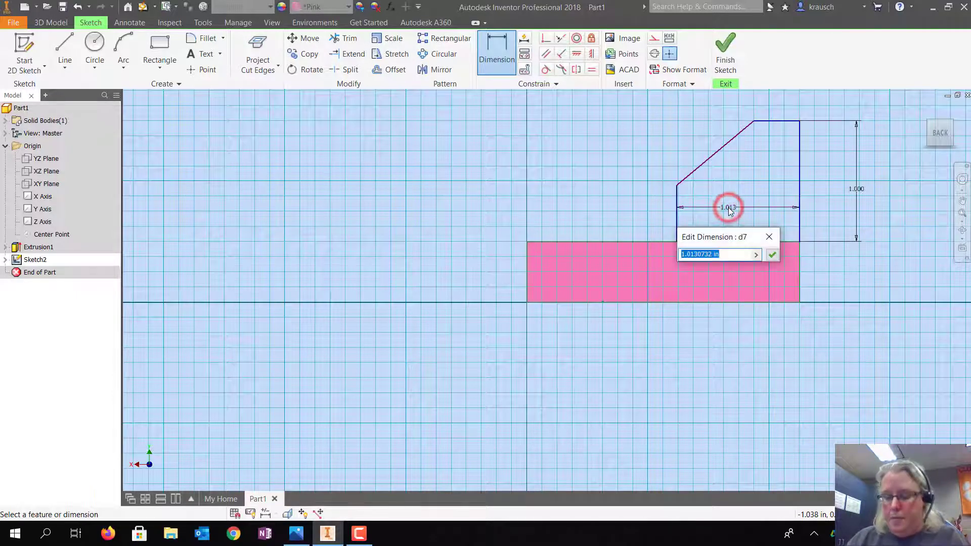
{"action": "type", "text": "1.25"}
{"action": "key", "text": "Return"}
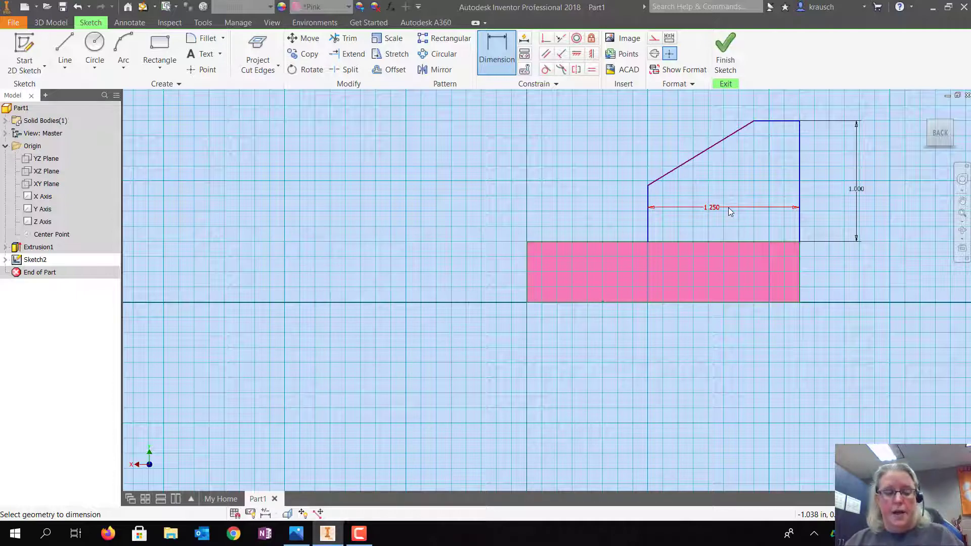
Step: Undo the profile's width dimension and dimension the distance between its two vertical lines as 1.25 in again
{"action": "key", "text": "ctrl+z"}
{"action": "key", "text": "ctrl+z"}
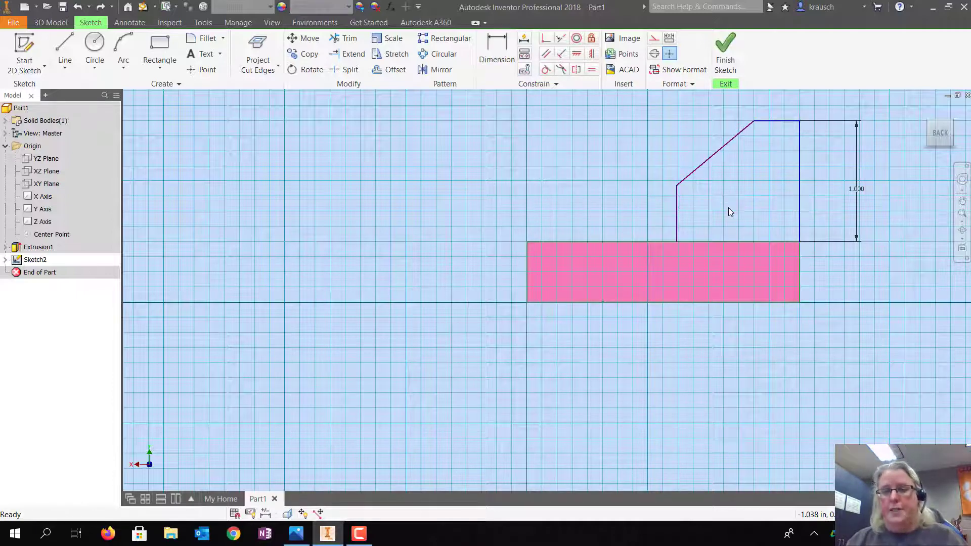
{"action": "left_click", "coordinate": [507, 42]}
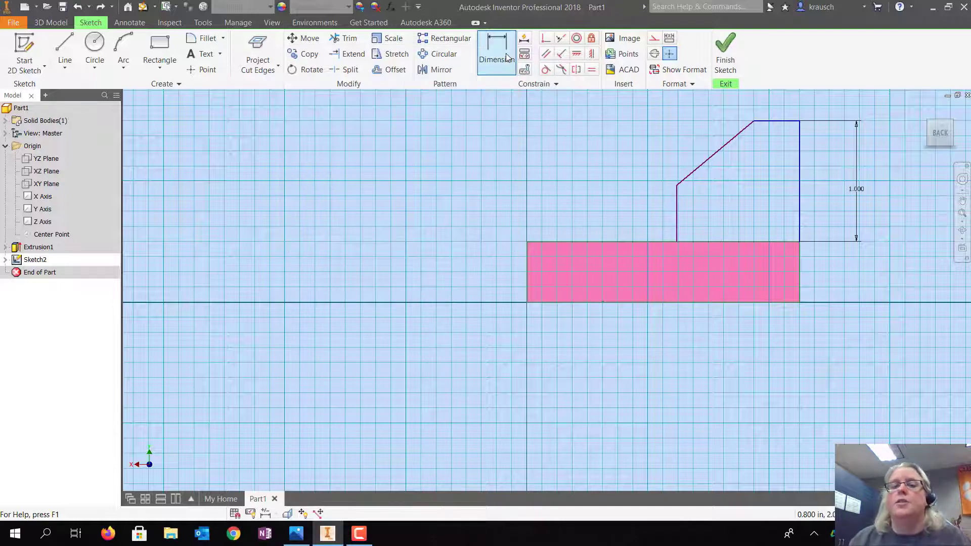
{"action": "left_click", "coordinate": [801, 194]}
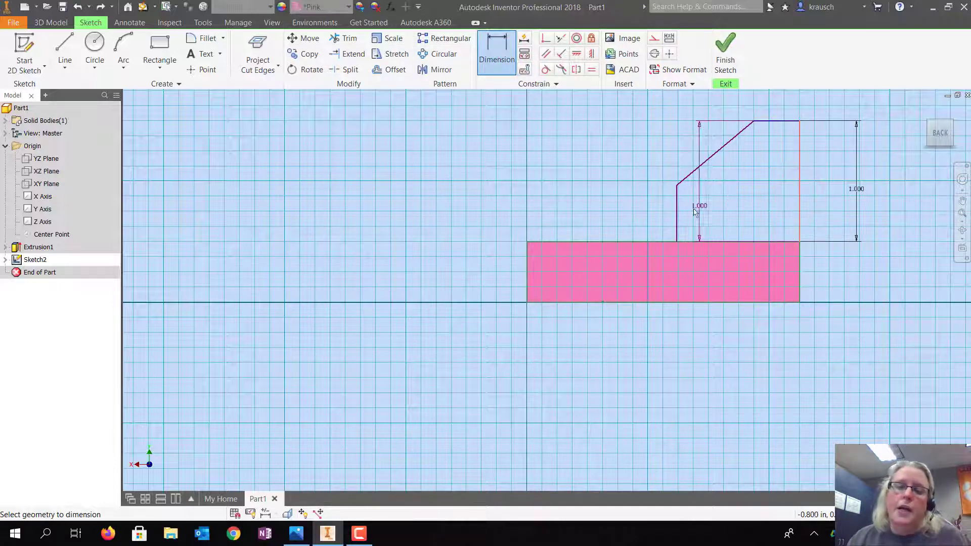
{"action": "left_click", "coordinate": [677, 212]}
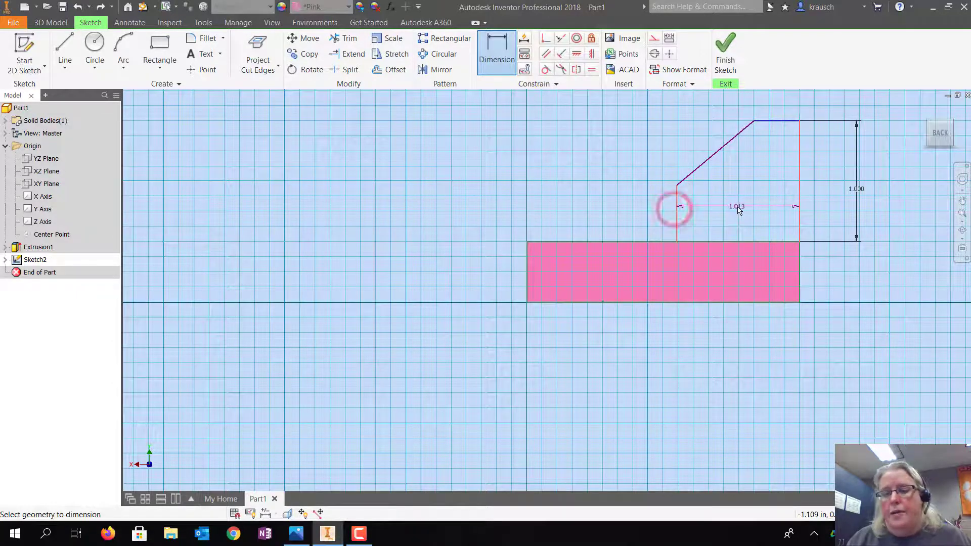
{"action": "left_click", "coordinate": [739, 210]}
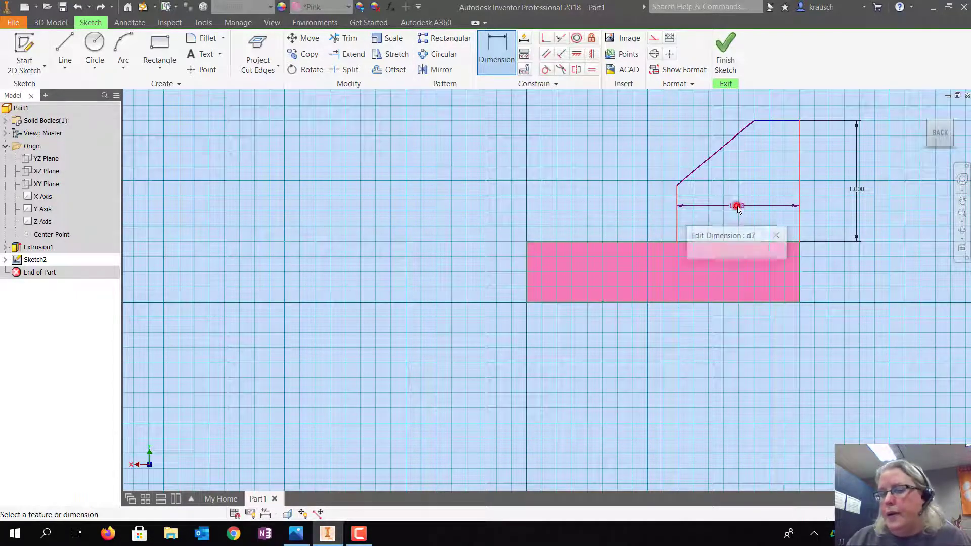
{"action": "type", "text": "1.25"}
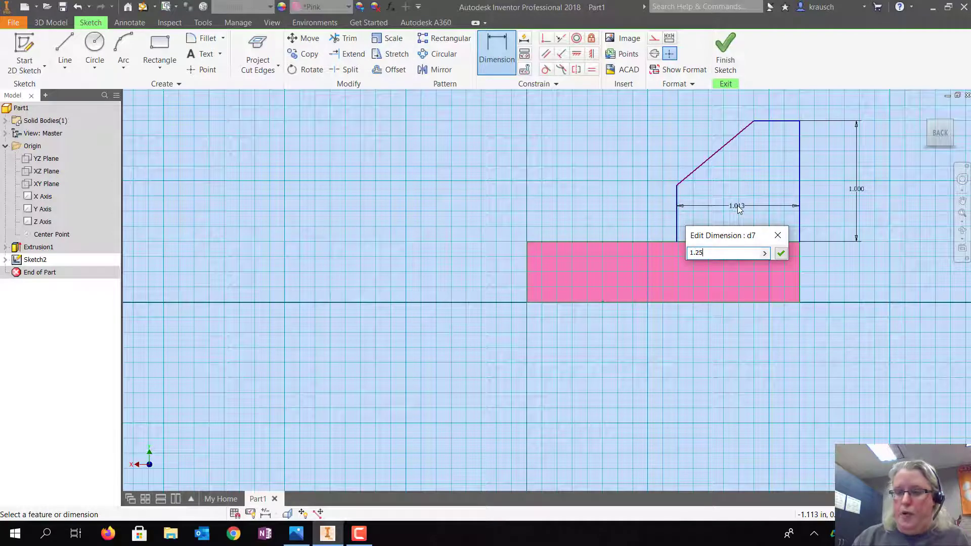
{"action": "key", "text": "Return"}
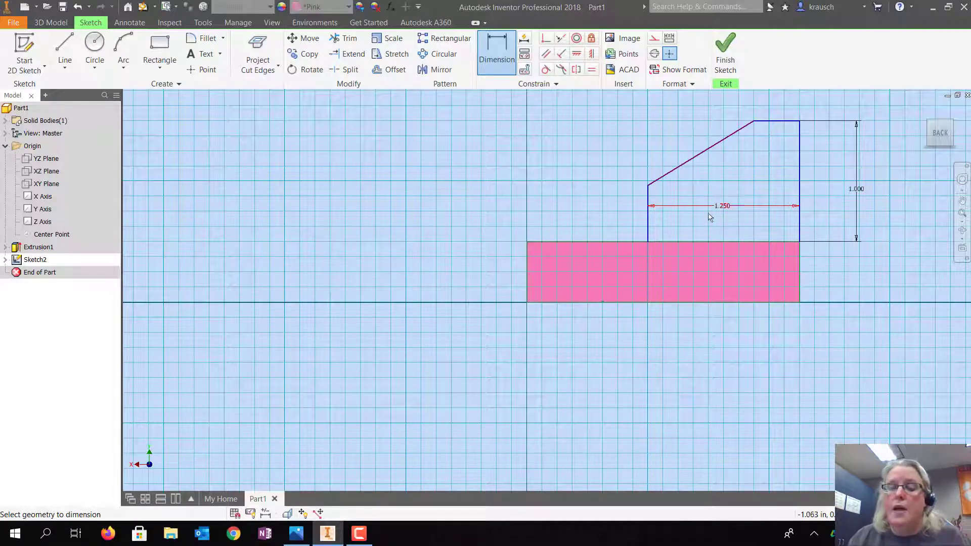
Step: Dimension the profile's short vertical line to 0.5 in
{"action": "left_click", "coordinate": [648, 219]}
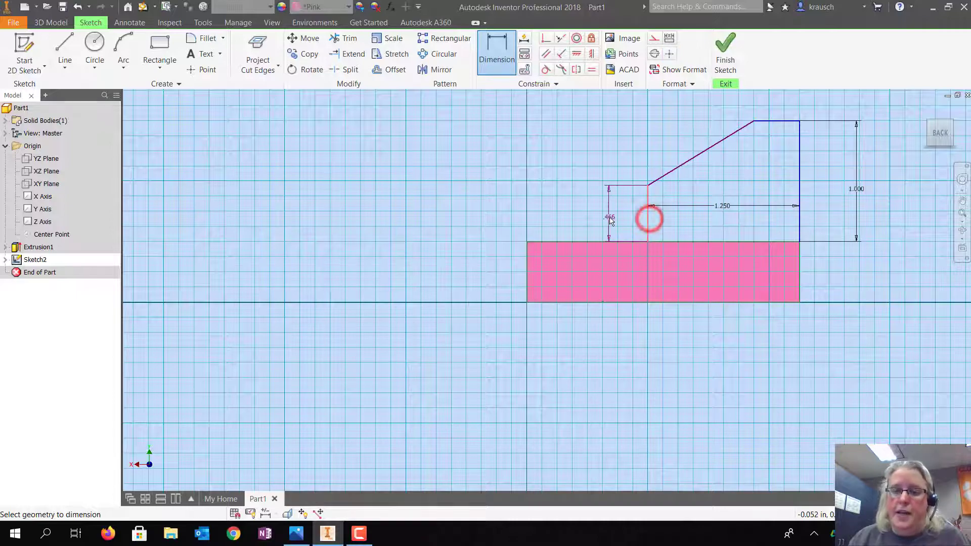
{"action": "left_click", "coordinate": [611, 221]}
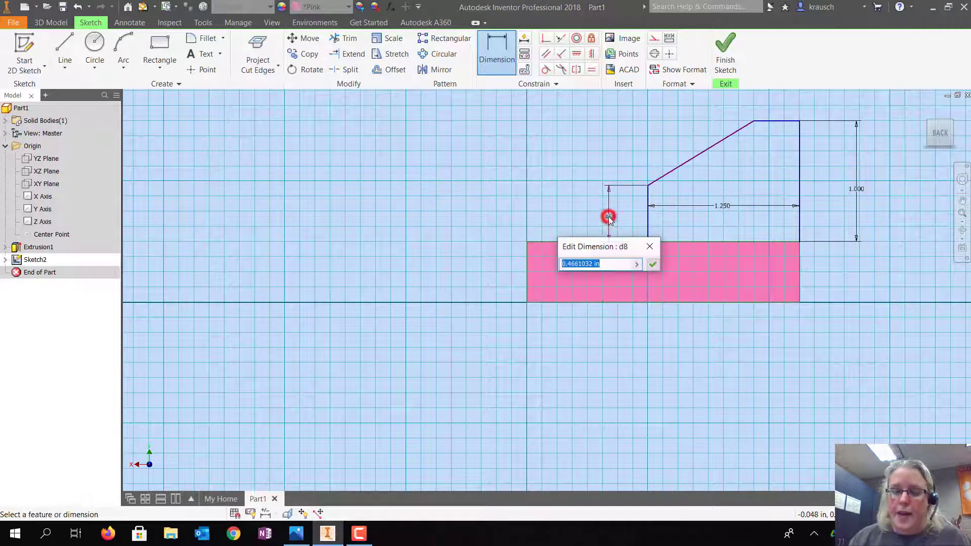
{"action": "type", "text": ".5"}
{"action": "key", "text": "Return"}
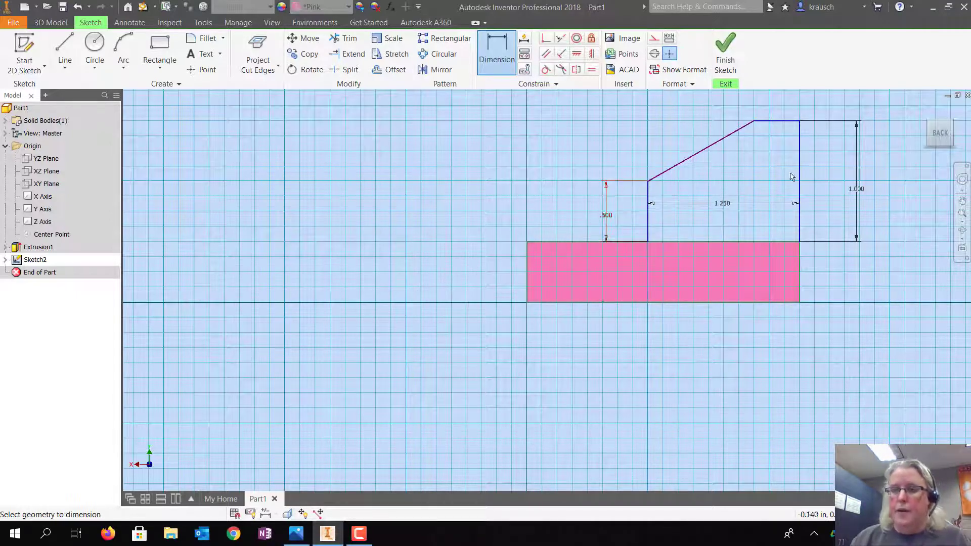
Step: Check the top edge's length in the reference drawing and dimension the profile's top horizontal line to 0.5 in
{"action": "left_click", "coordinate": [307, 539]}
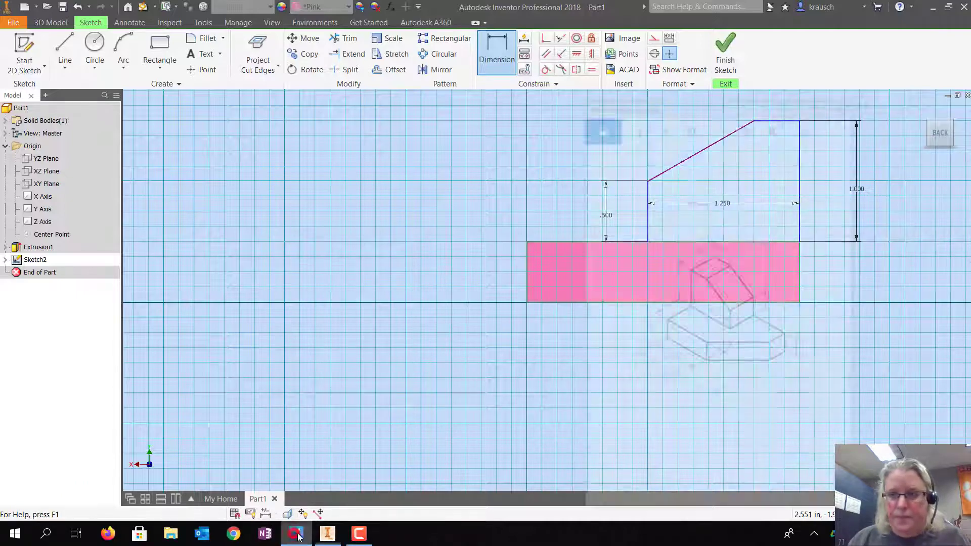
{"action": "left_click", "coordinate": [802, 169]}
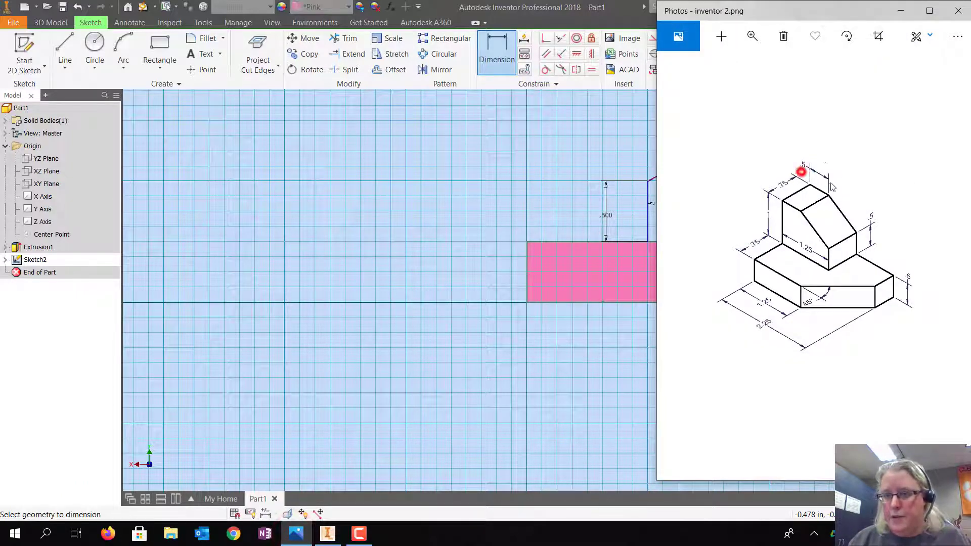
{"action": "left_click", "coordinate": [900, 11]}
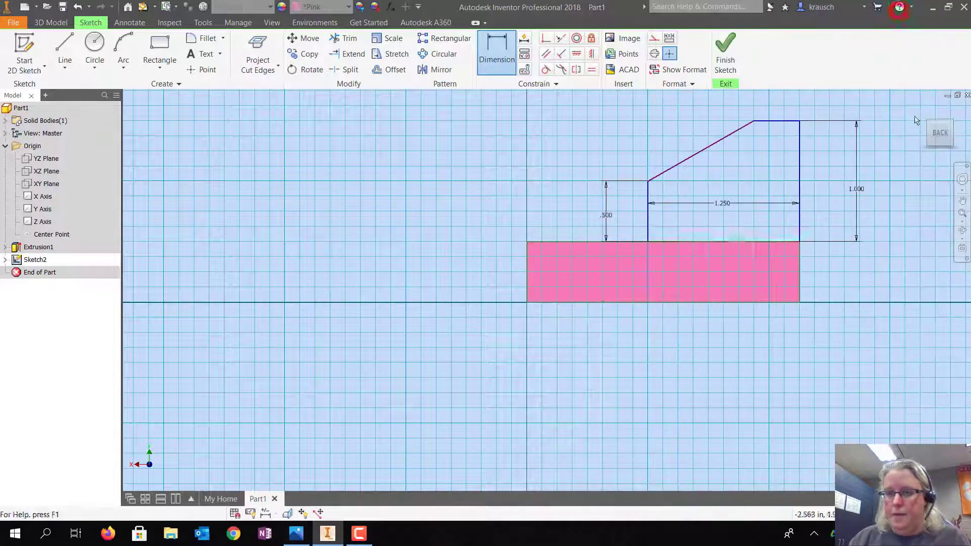
{"action": "left_click", "coordinate": [778, 122]}
{"action": "left_click", "coordinate": [779, 103]}
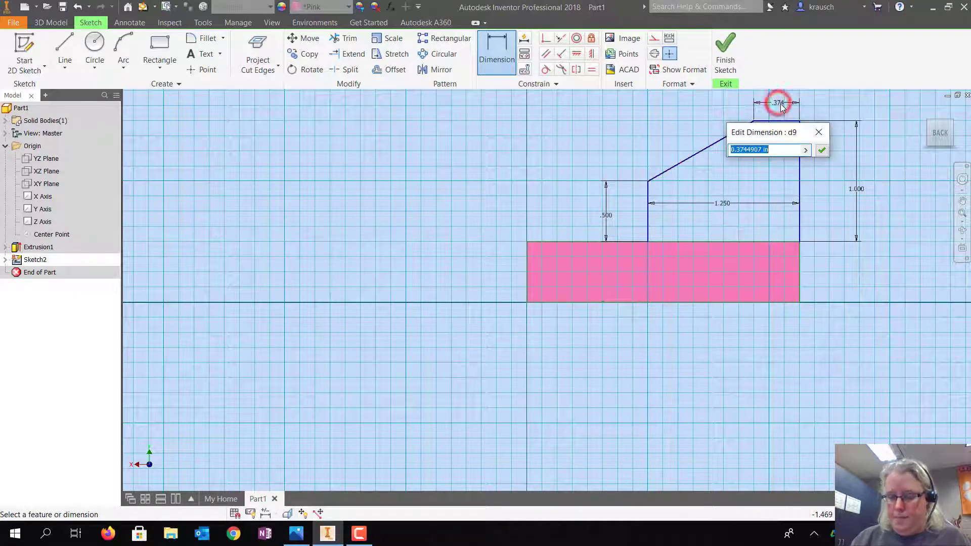
{"action": "type", "text": ".5"}
{"action": "key", "text": "Return"}
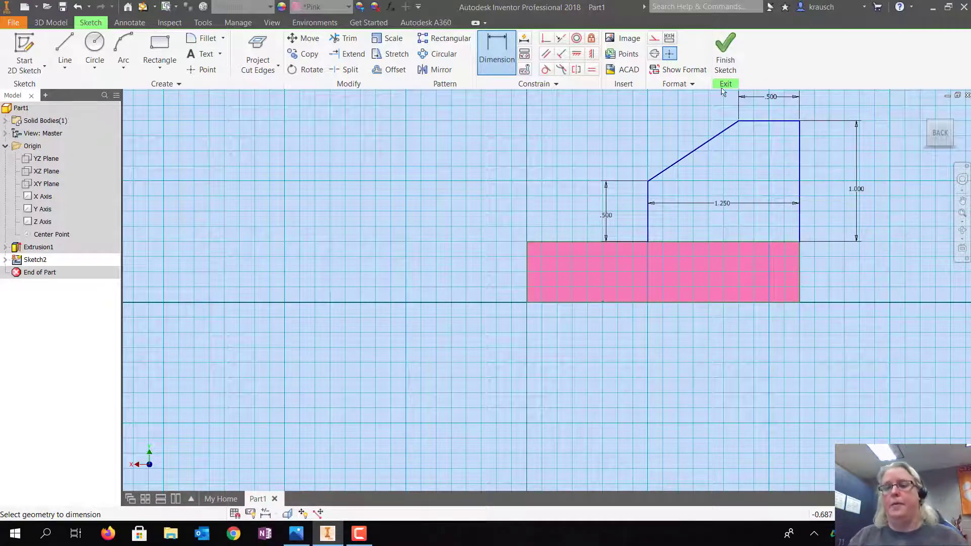
Step: Finish the sketch and start extruding the slanted-corner profile, with the direction flipped to run over the base
{"action": "left_click", "coordinate": [725, 51]}
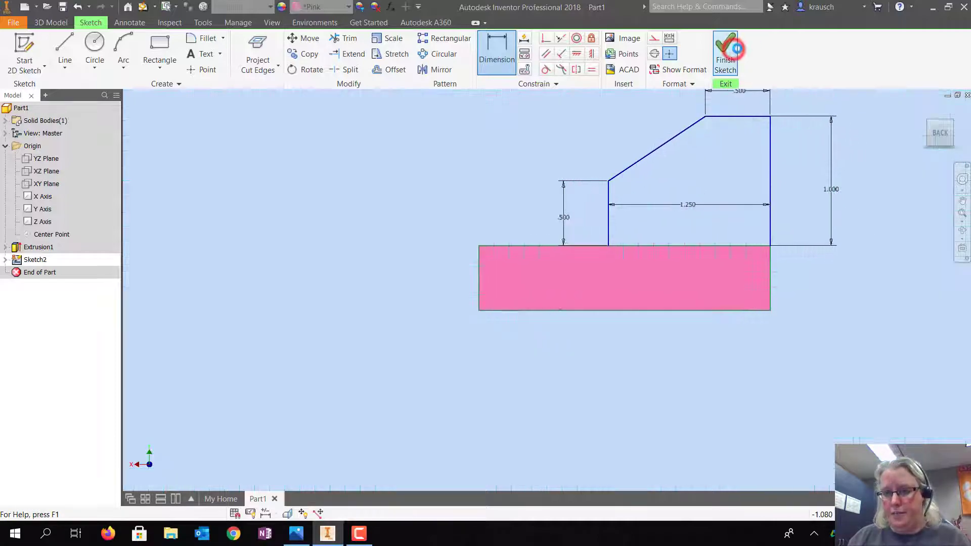
{"action": "left_click", "coordinate": [926, 111]}
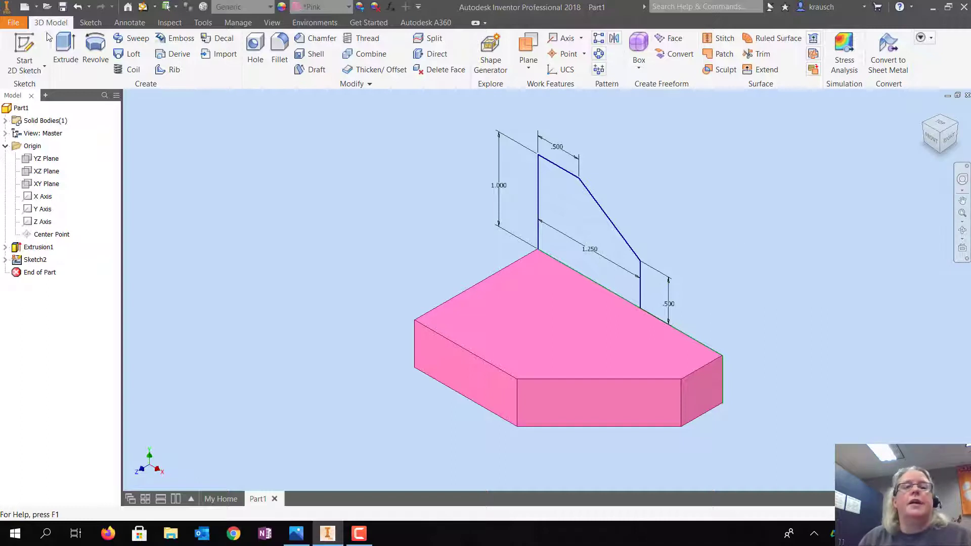
{"action": "left_click", "coordinate": [66, 48]}
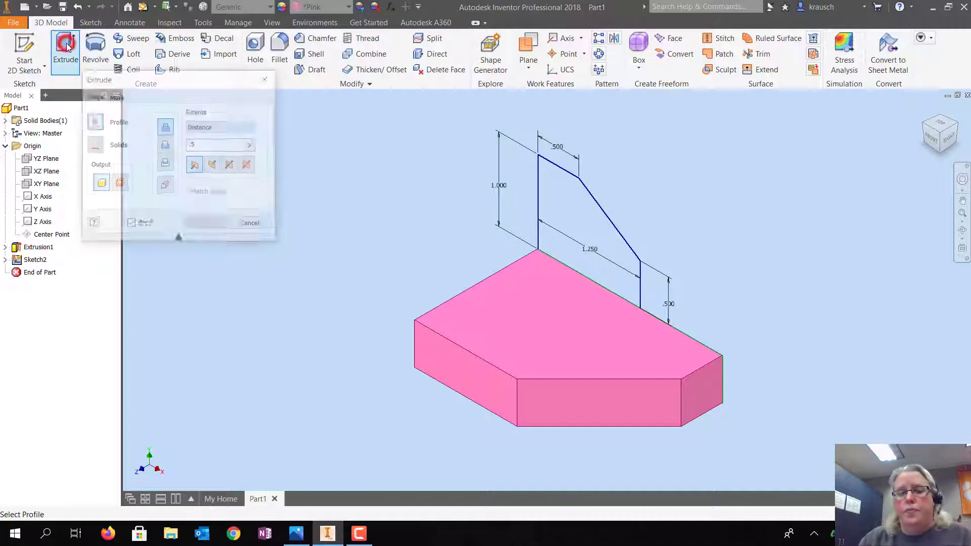
{"action": "left_click", "coordinate": [569, 217]}
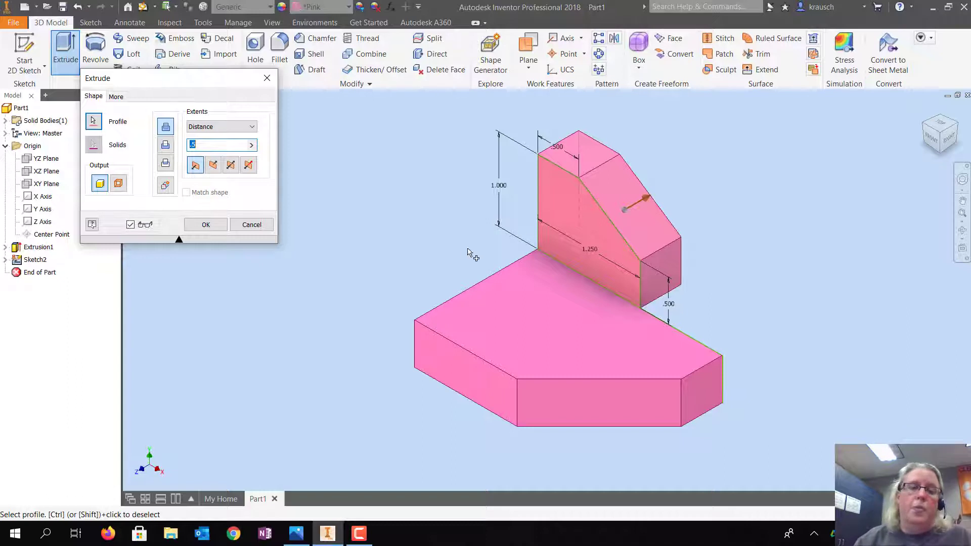
{"action": "left_click", "coordinate": [213, 167]}
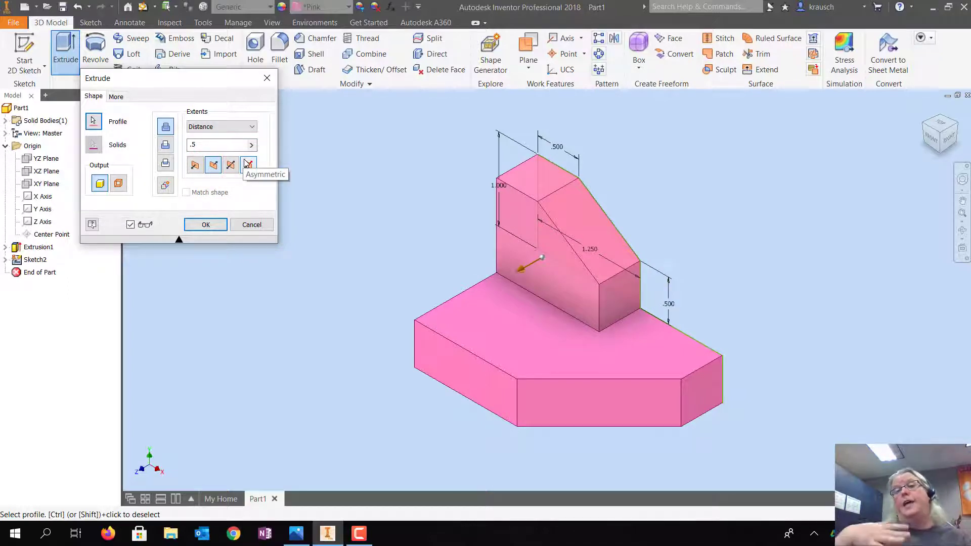
Step: Check the upper block's depth in the reference drawing and complete the extrusion with a distance of 0.75 in
{"action": "double_click", "coordinate": [193, 145]}
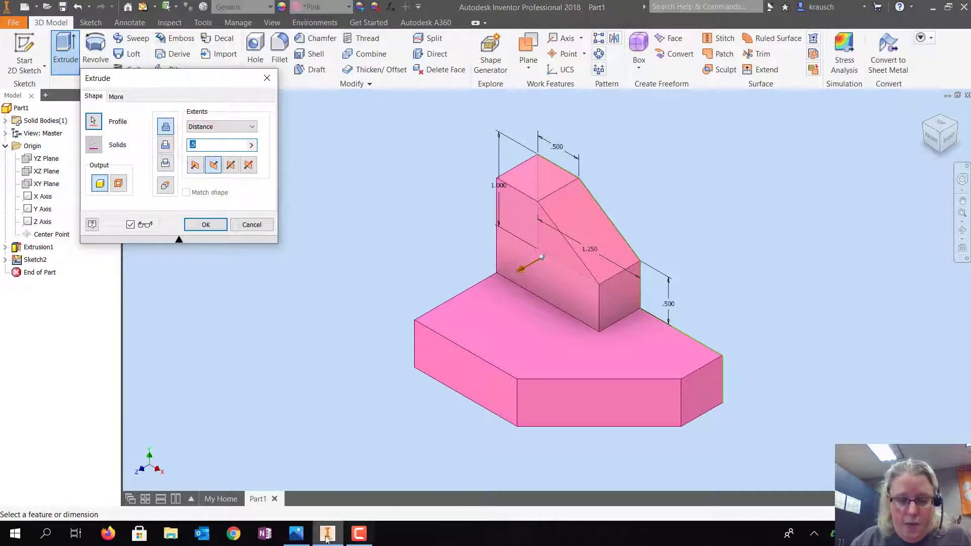
{"action": "left_click", "coordinate": [297, 533]}
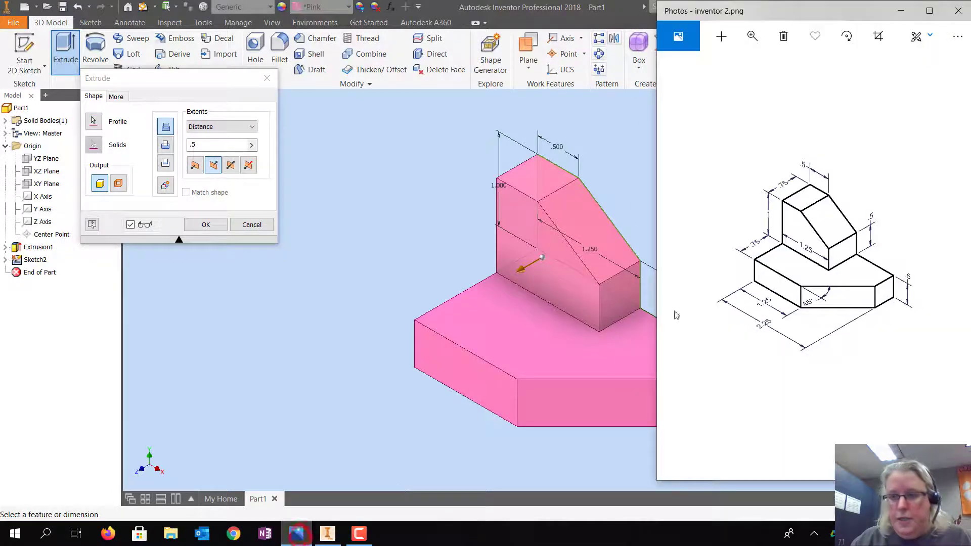
{"action": "left_click", "coordinate": [803, 186]}
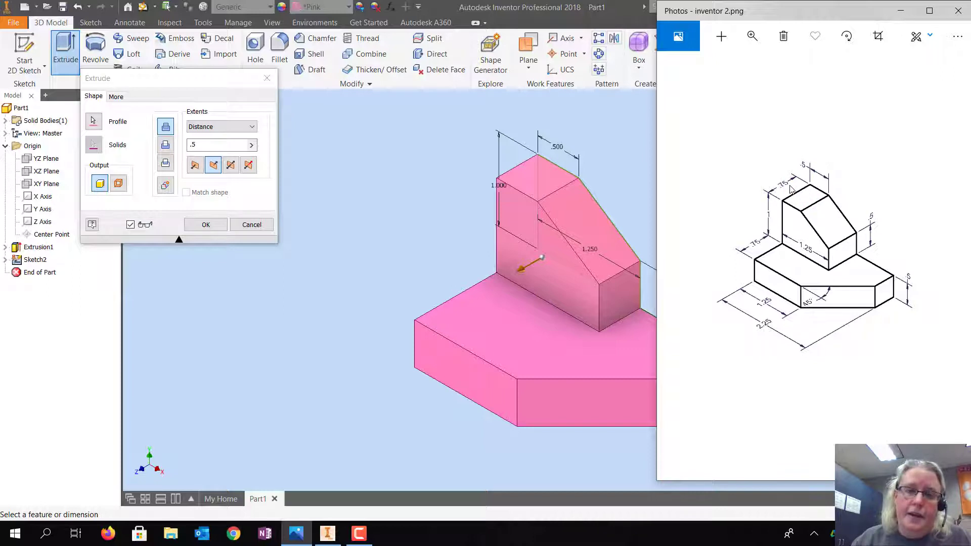
{"action": "left_click", "coordinate": [214, 145]}
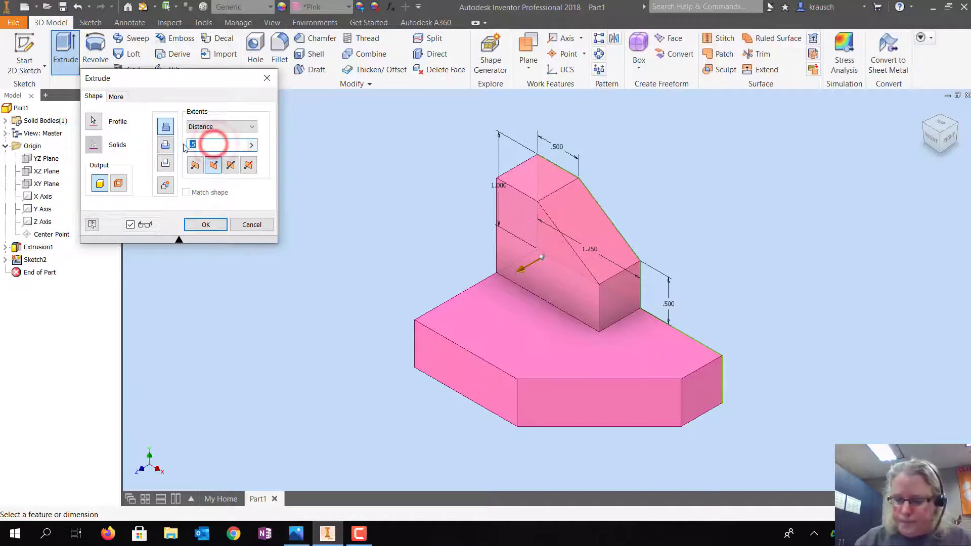
{"action": "type", "text": ".75"}
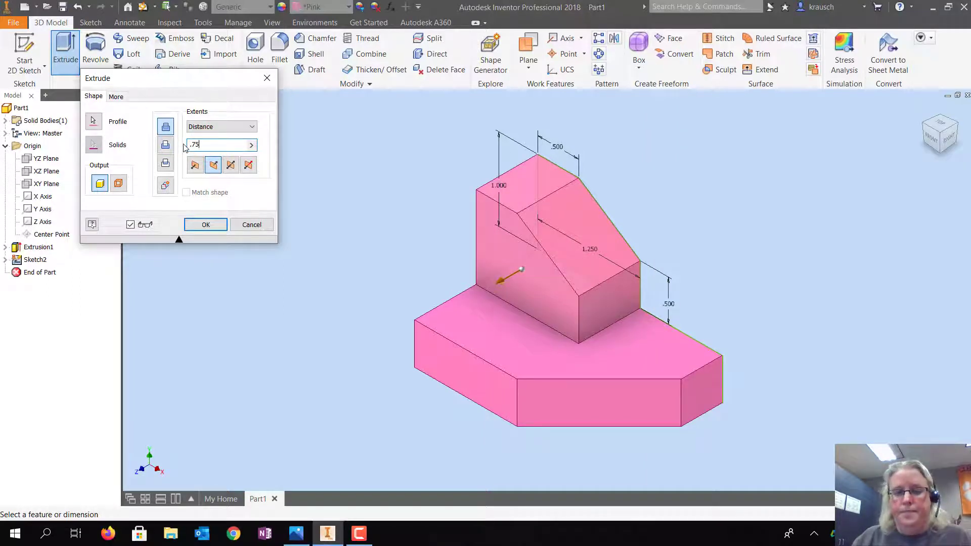
{"action": "left_click", "coordinate": [204, 222]}
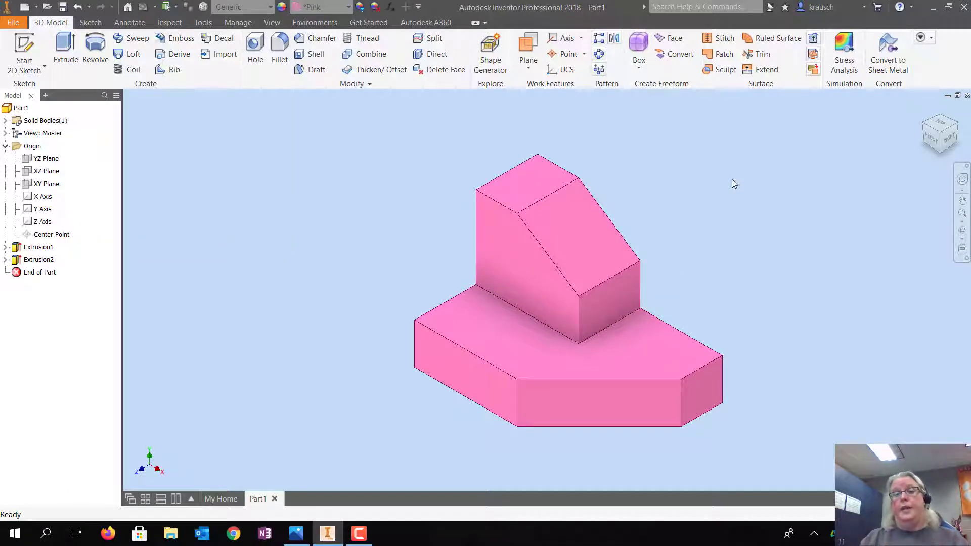
{"action": "left_click", "coordinate": [955, 123]}
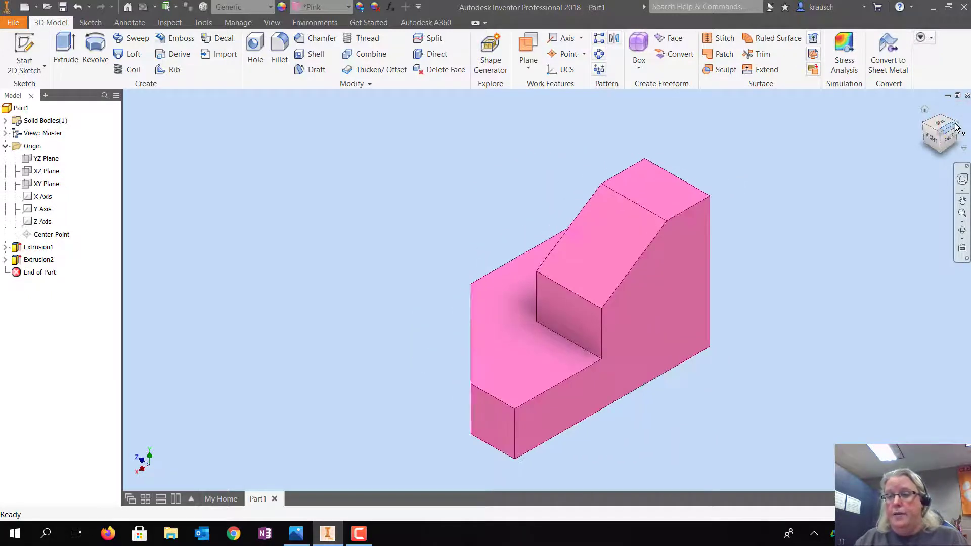
{"action": "left_click", "coordinate": [957, 126]}
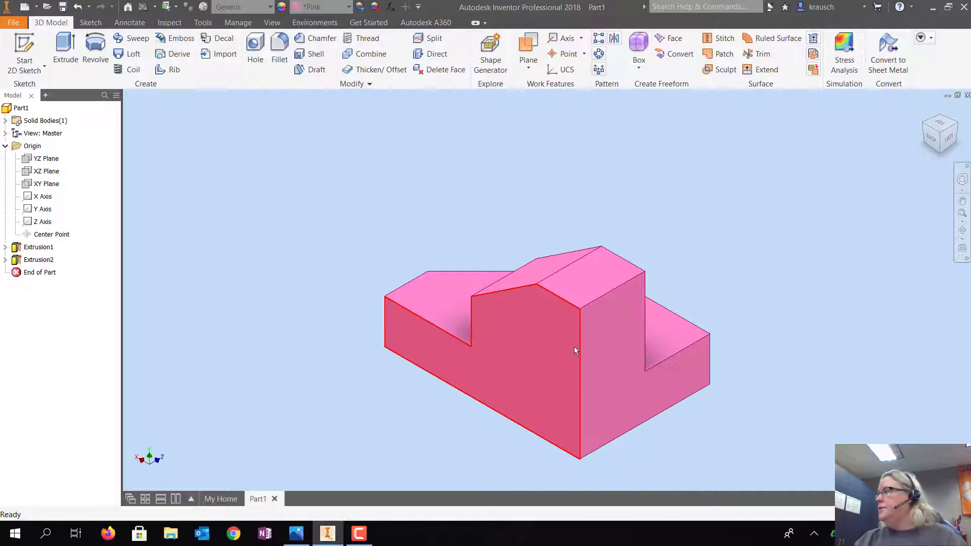
{"action": "mouse_move", "coordinate": [574, 348]}
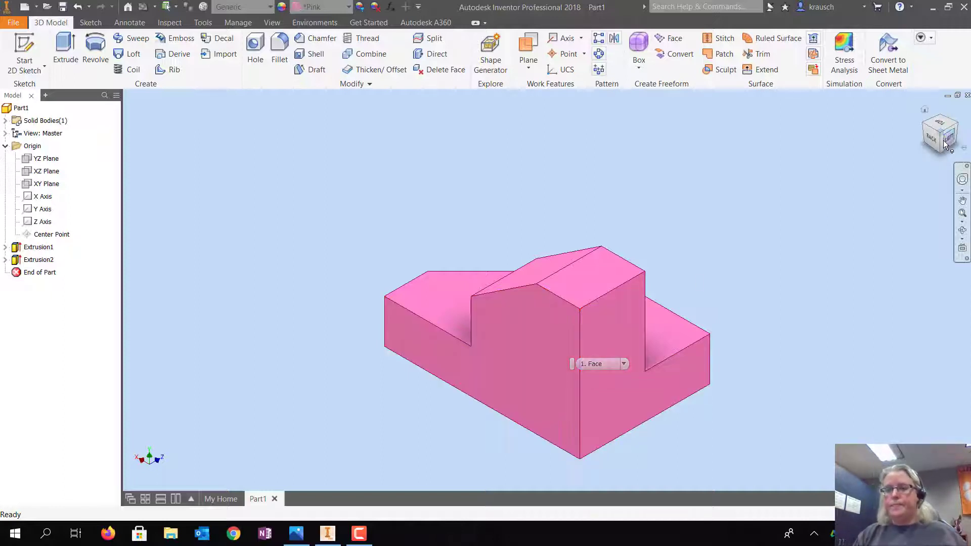
{"action": "left_click", "coordinate": [939, 115]}
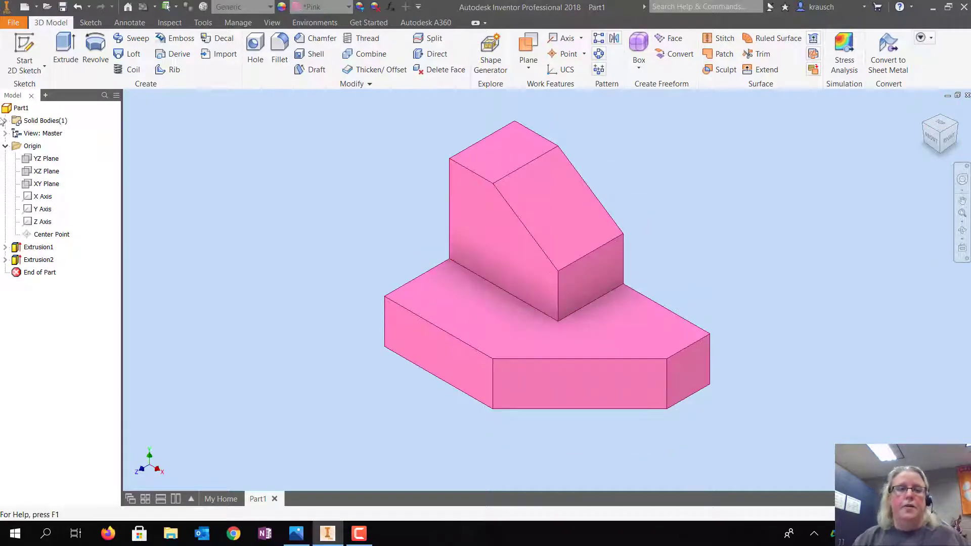
Step: Save the part as Inventor 2 in the Inventor Drawings folder
{"action": "left_click", "coordinate": [11, 23]}
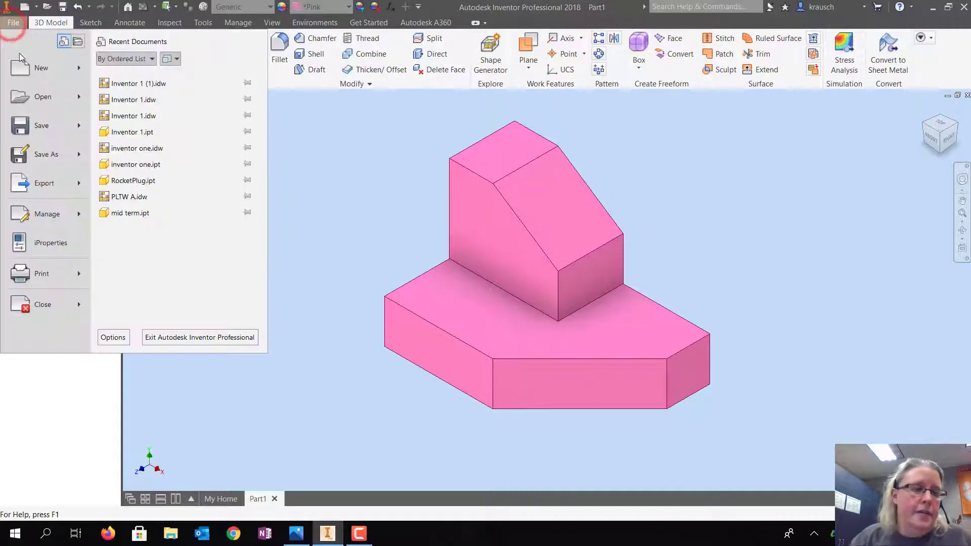
{"action": "left_click", "coordinate": [49, 154]}
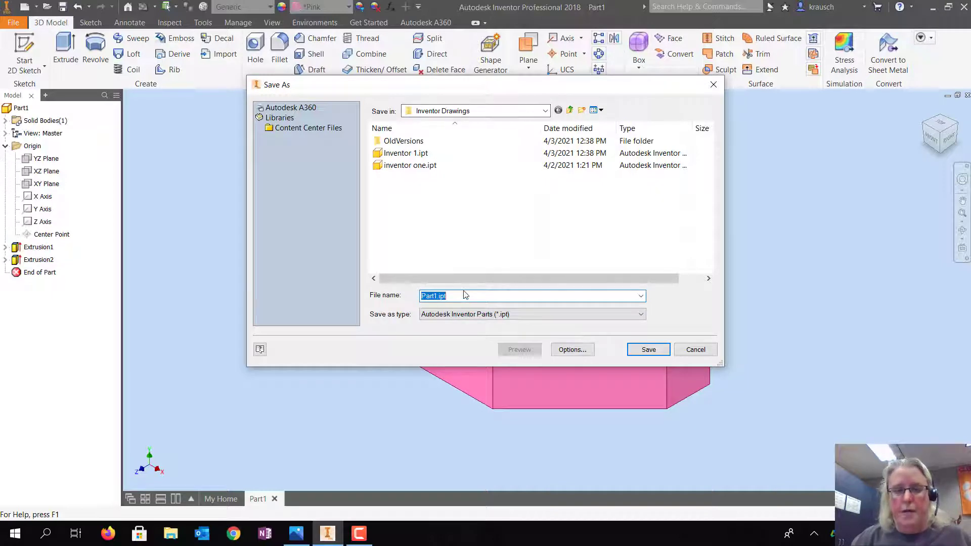
{"action": "type", "text": "Inventor "}
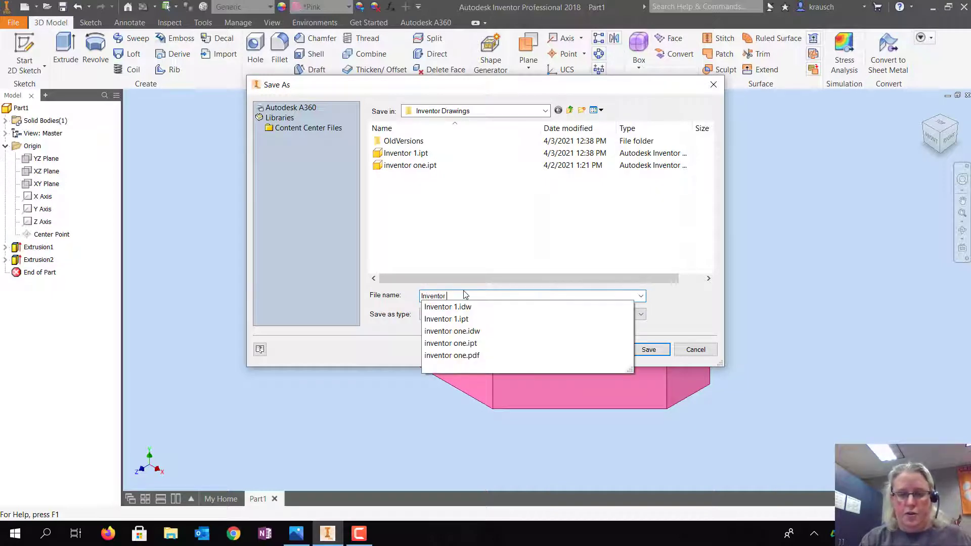
{"action": "type", "text": "2"}
{"action": "key", "text": "Return"}
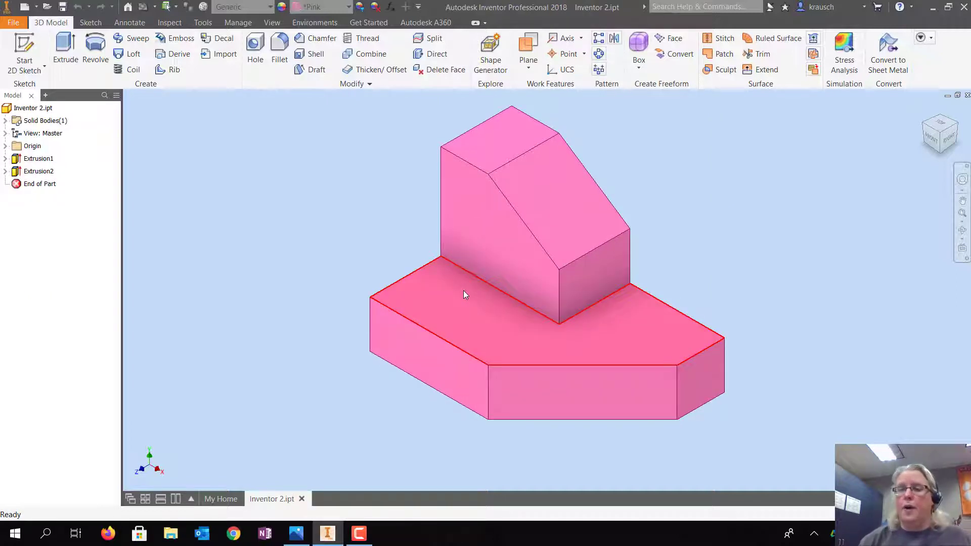
Step: Create a new drawing file from the PLTW A.idw template
{"action": "left_click", "coordinate": [14, 24]}
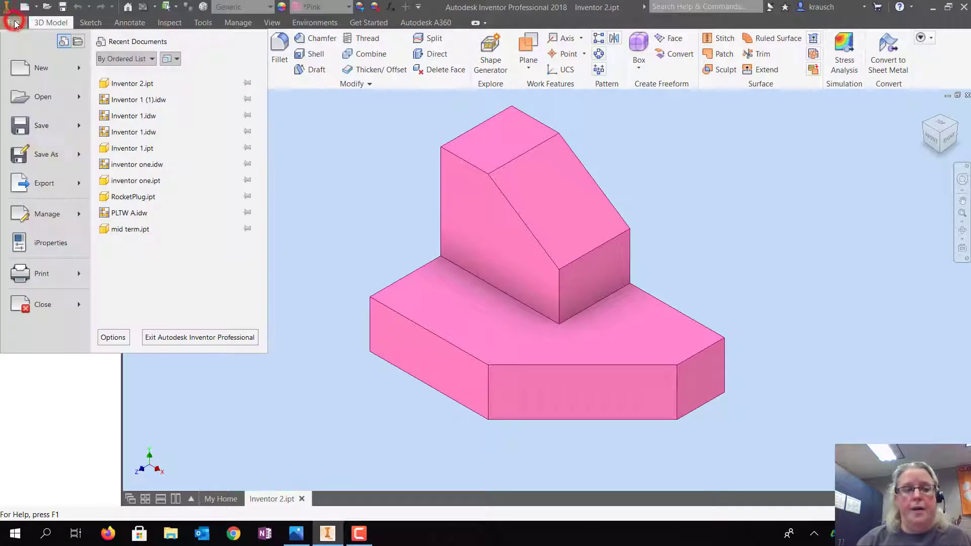
{"action": "left_click", "coordinate": [41, 67]}
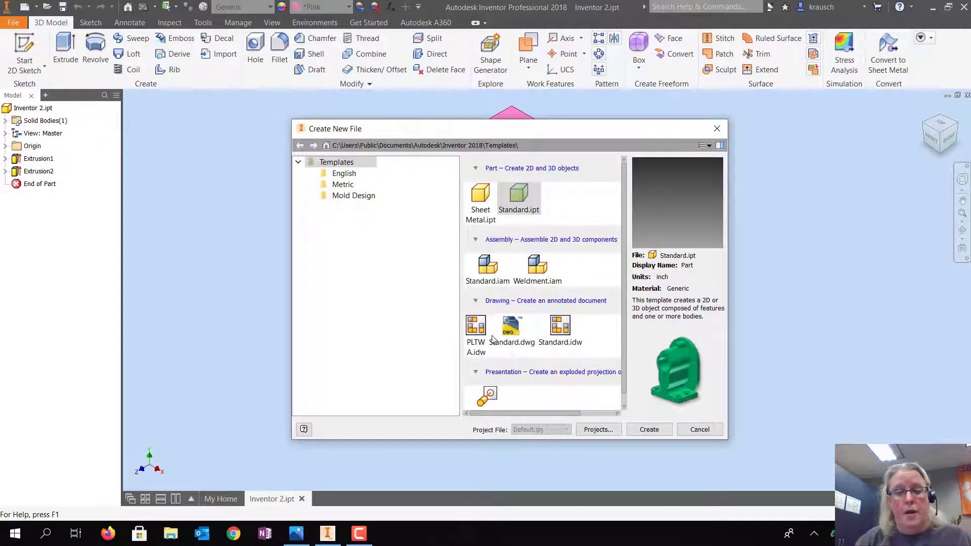
{"action": "left_click", "coordinate": [477, 329]}
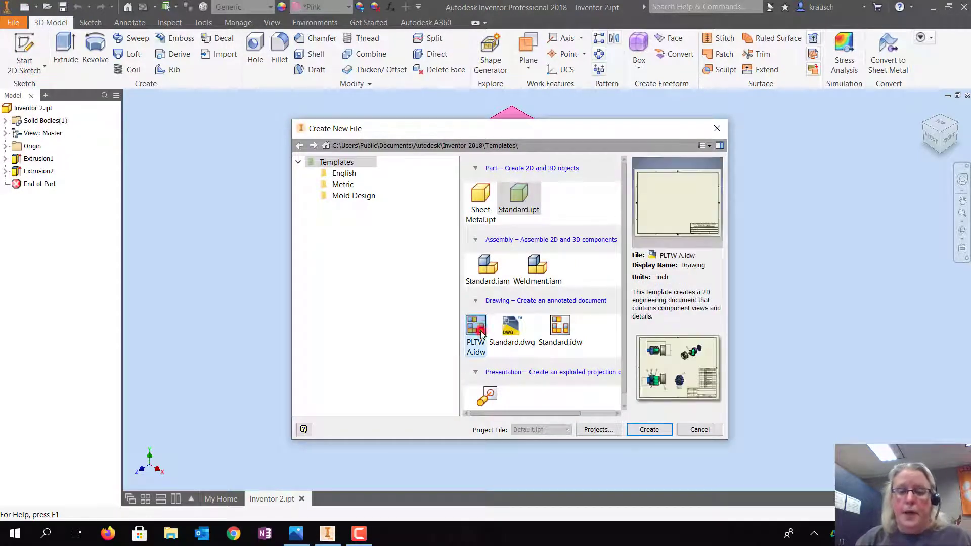
{"action": "left_click", "coordinate": [649, 430]}
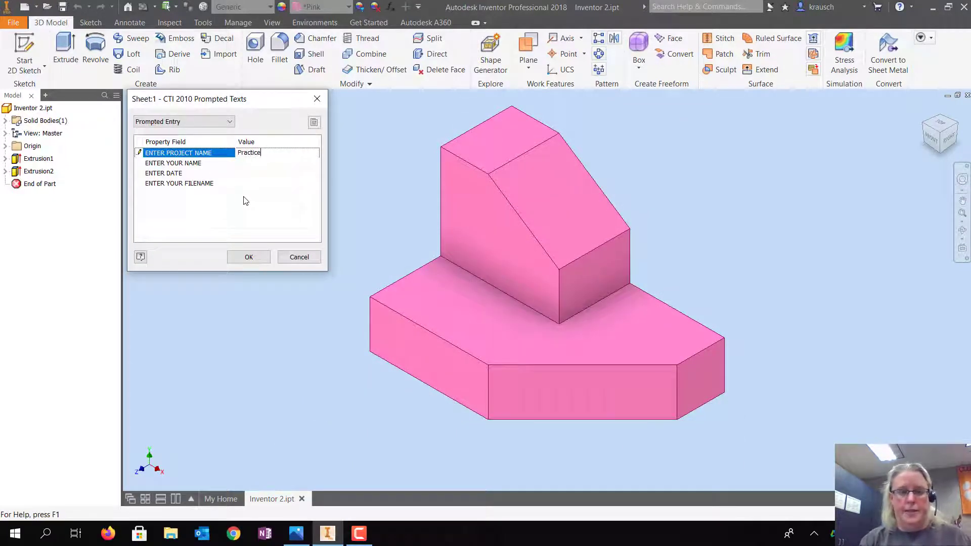
Step: Fill in the title block with project name Practice, the drafter's name, date 4-9-2021 and filename Practice 2
{"action": "left_click", "coordinate": [250, 163]}
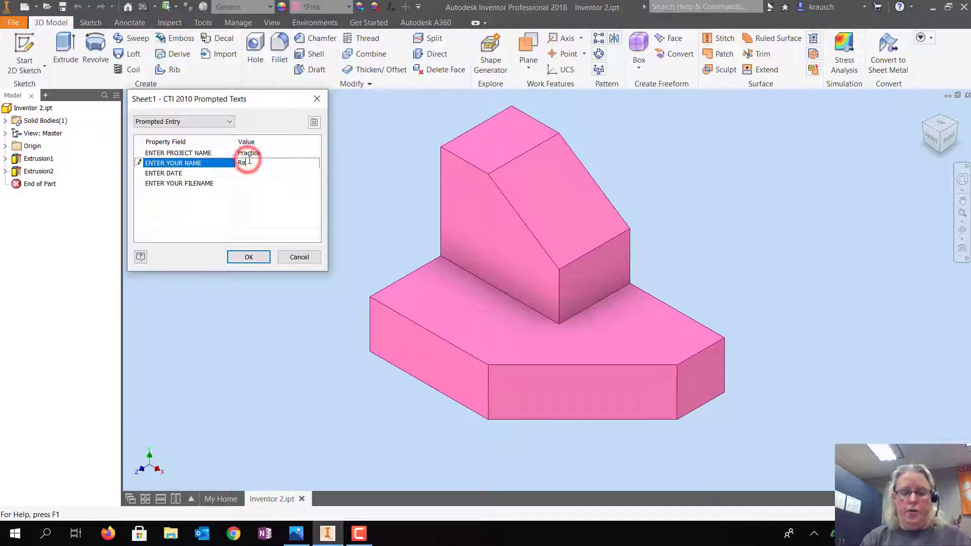
{"action": "type", "text": "Rausch"}
{"action": "left_click", "coordinate": [251, 172]}
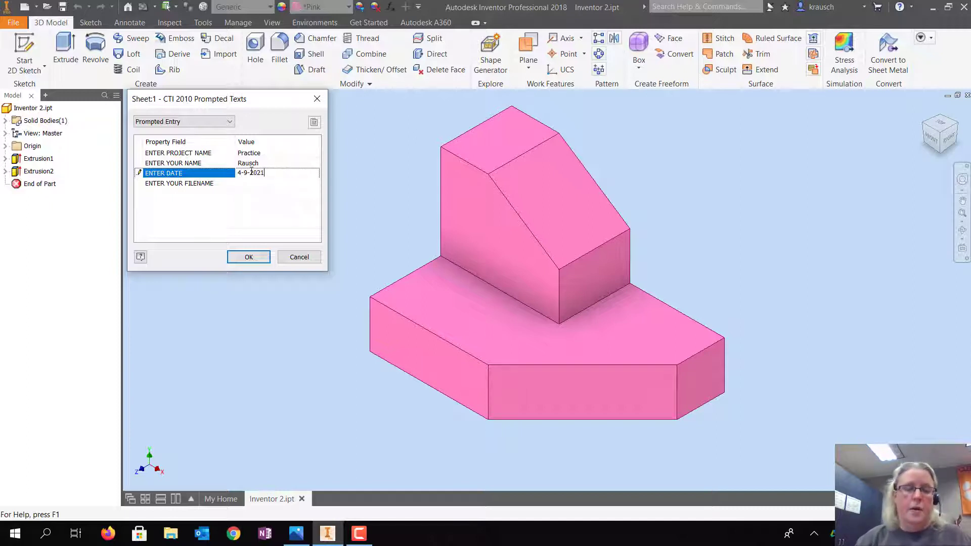
{"action": "left_click", "coordinate": [245, 183]}
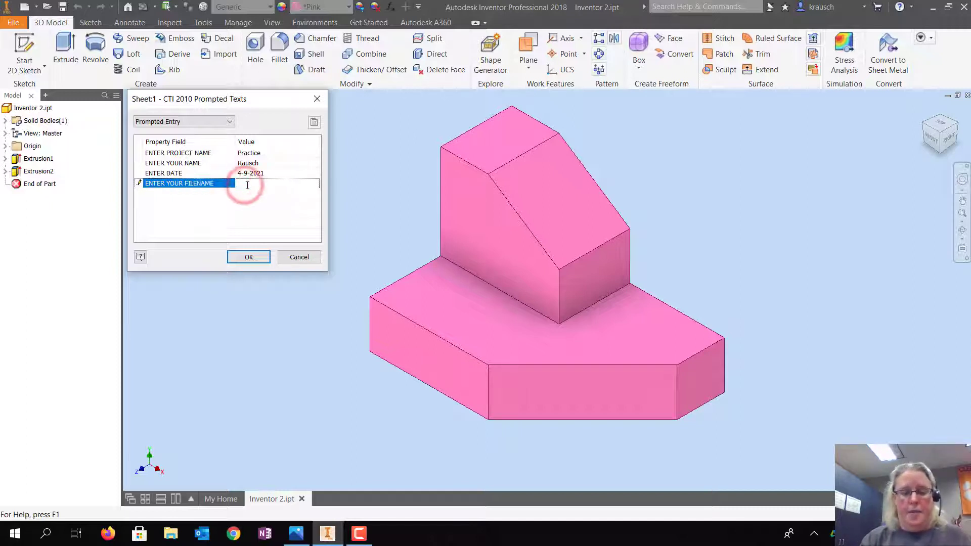
{"action": "type", "text": "ractice 2"}
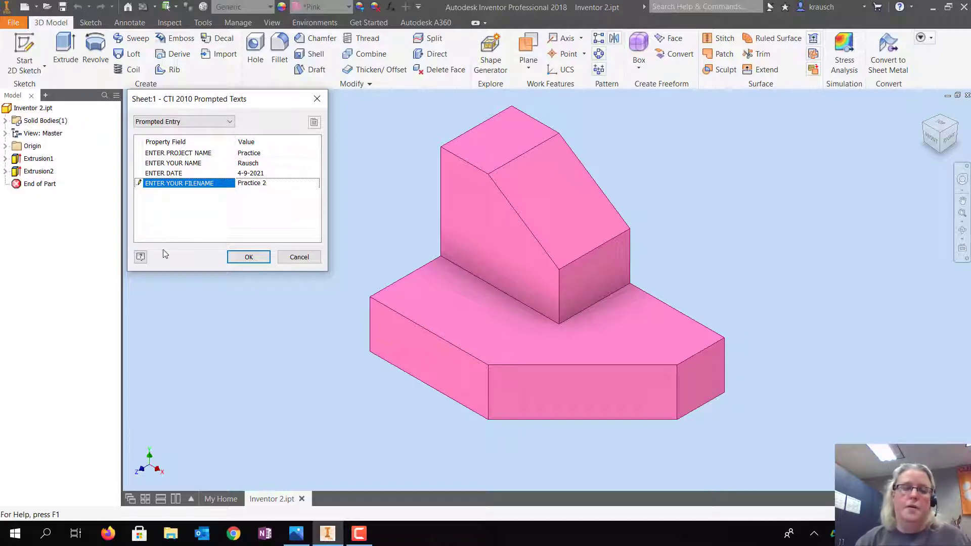
{"action": "left_click", "coordinate": [245, 262]}
{"action": "left_click", "coordinate": [442, 320]}
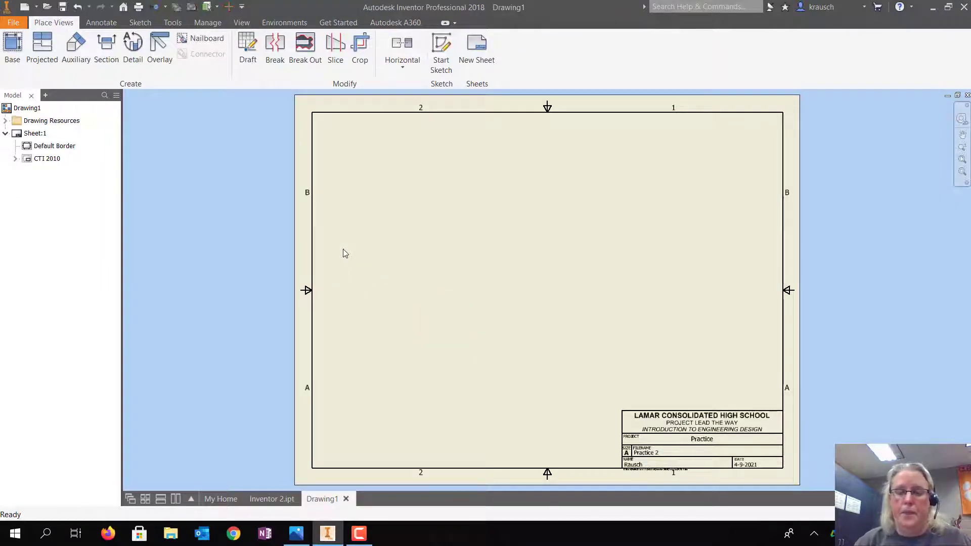
Step: Place a 1:1 front base view of Inventor 2.ipt with projected top, right-side and isometric views
{"action": "left_click", "coordinate": [13, 51]}
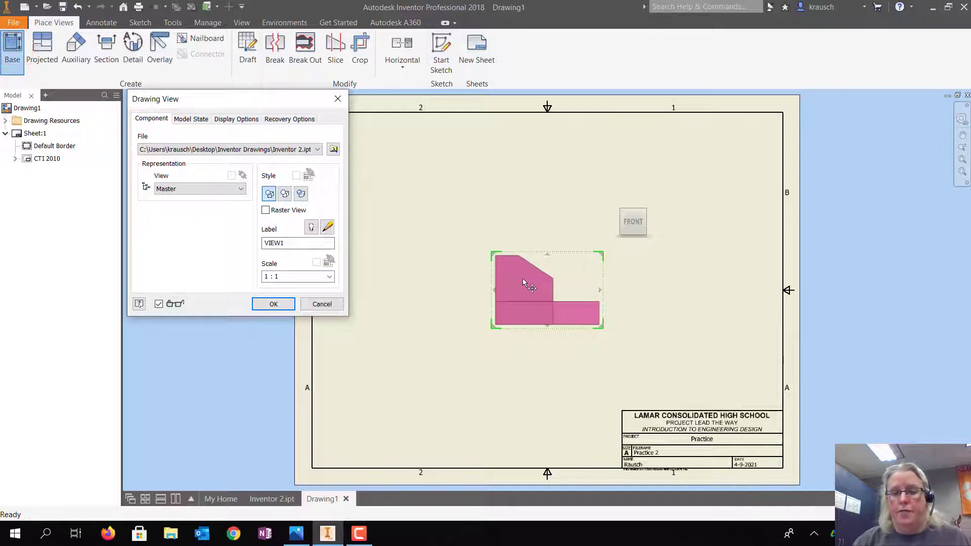
{"action": "left_click", "coordinate": [549, 181]}
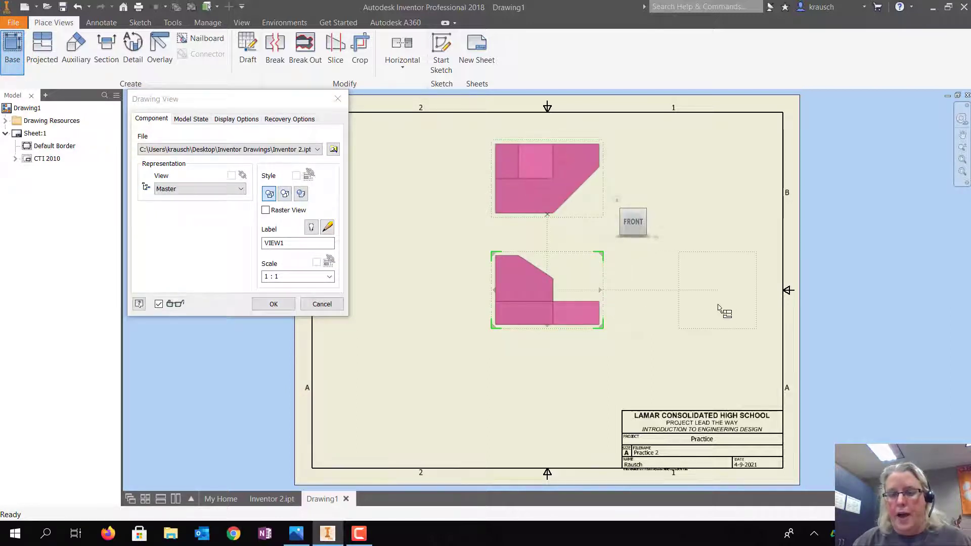
{"action": "left_click", "coordinate": [718, 305]}
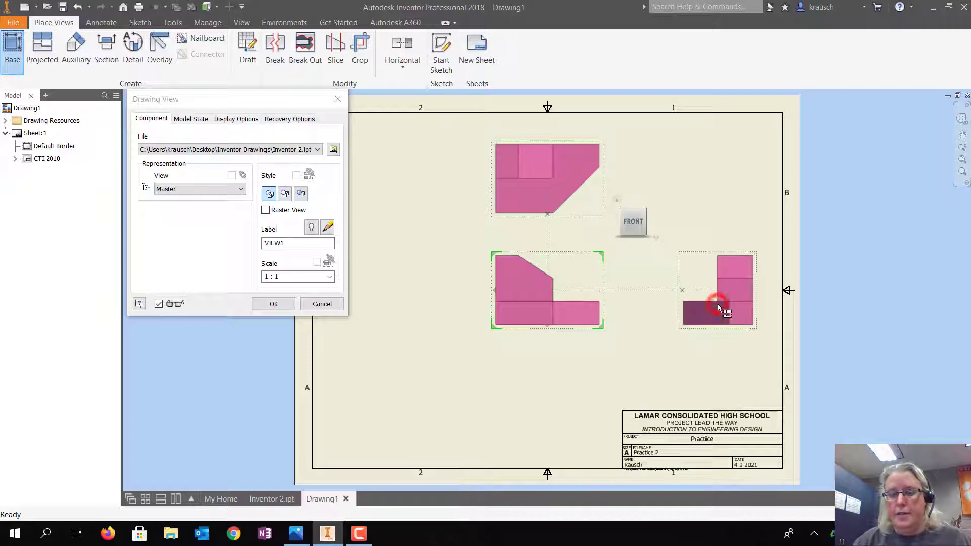
{"action": "left_click", "coordinate": [703, 191]}
{"action": "left_click", "coordinate": [260, 305]}
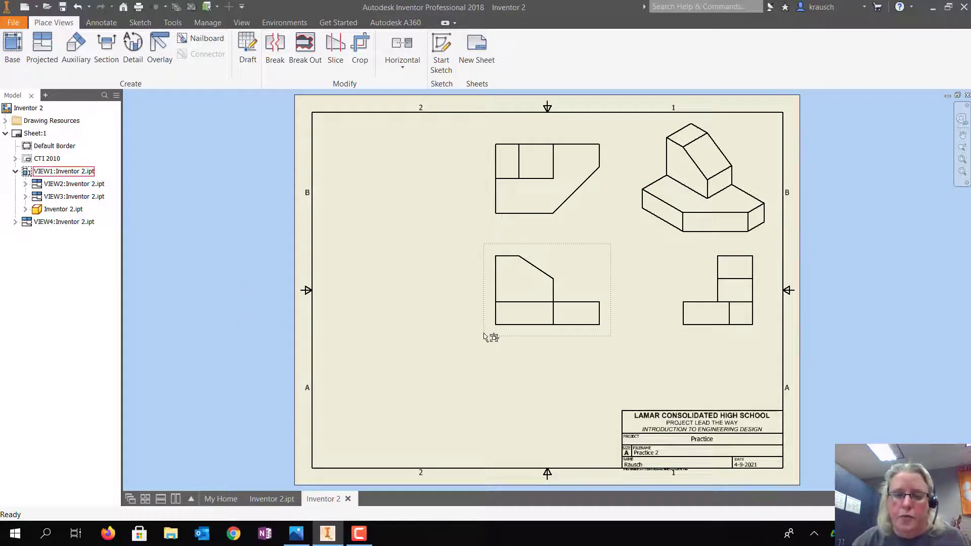
Step: Spread the views out by moving the front view toward the sheet's lower-left area and shifting the isometric view slightly down and left
{"action": "left_click_drag", "start_coordinate": [487, 335], "coordinate": [409, 390]}
{"action": "left_click", "coordinate": [627, 235]}
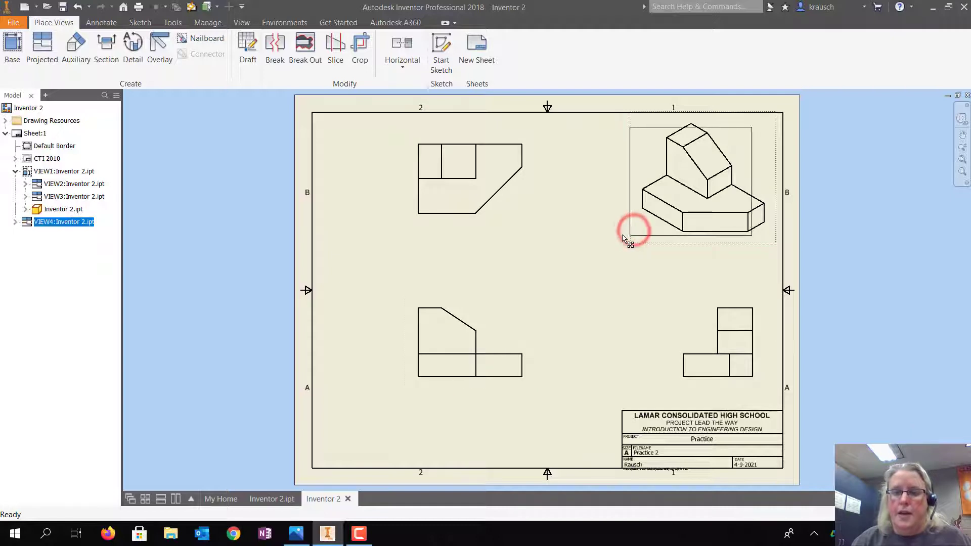
{"action": "left_click_drag", "start_coordinate": [622, 235], "coordinate": [621, 237]}
{"action": "left_click", "coordinate": [587, 284]}
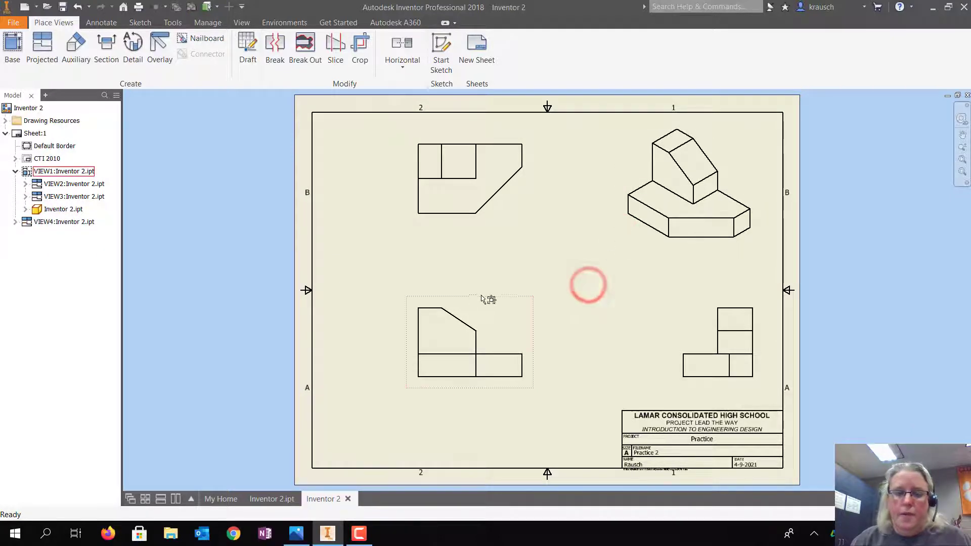
Step: Change the isometric view's display style to shaded
{"action": "double_click", "coordinate": [653, 249]}
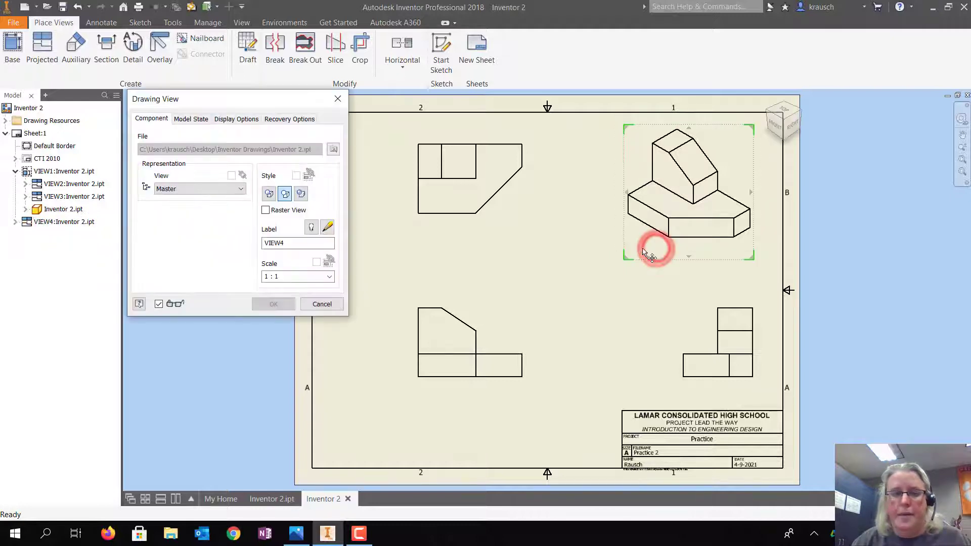
{"action": "left_click", "coordinate": [300, 194]}
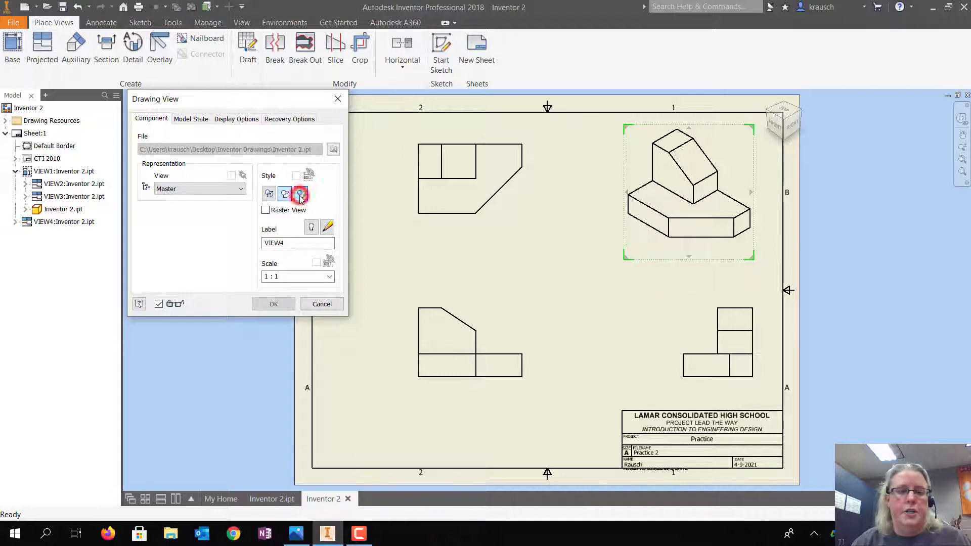
{"action": "left_click", "coordinate": [276, 304]}
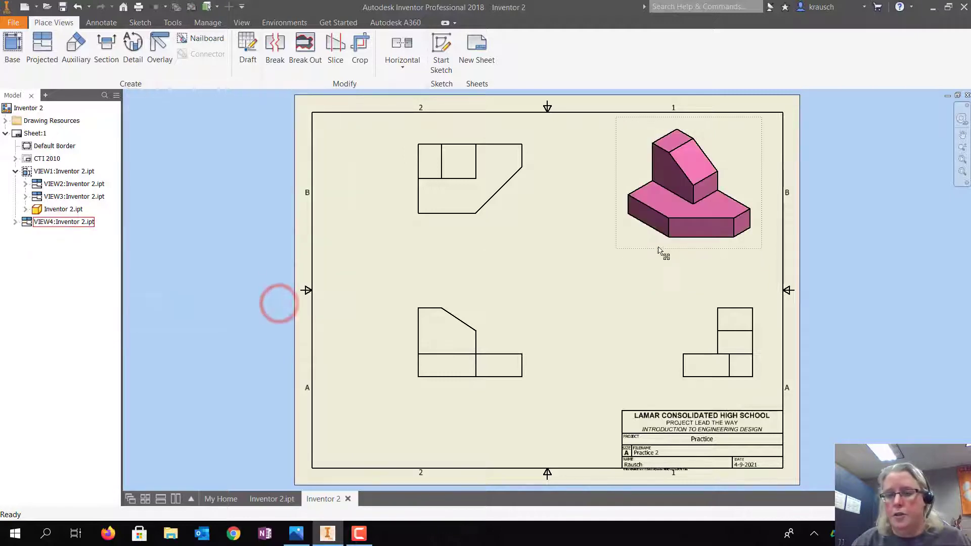
Step: Save the drawing as Inventor 2.idw in the Inventor Drawings folder
{"action": "left_click", "coordinate": [14, 23]}
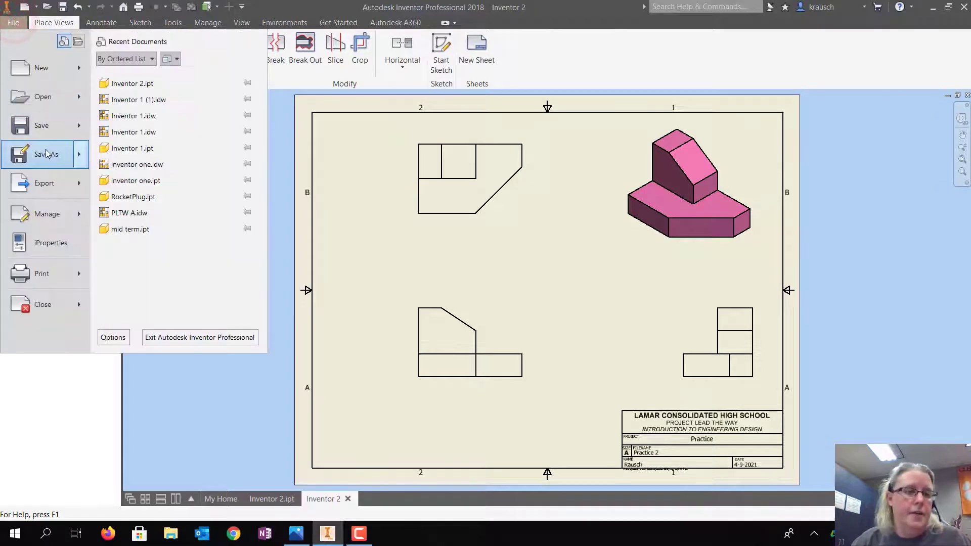
{"action": "left_click", "coordinate": [44, 147]}
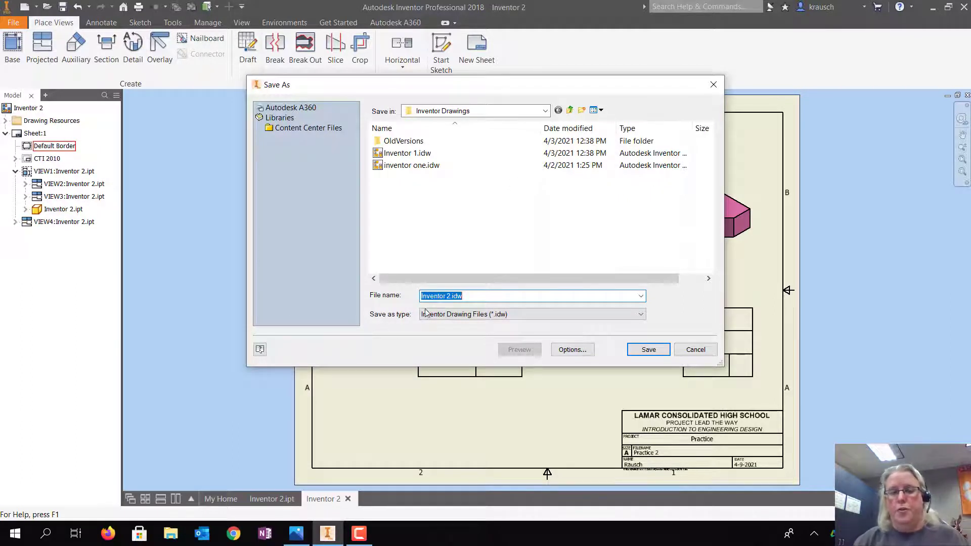
{"action": "left_click", "coordinate": [649, 350]}
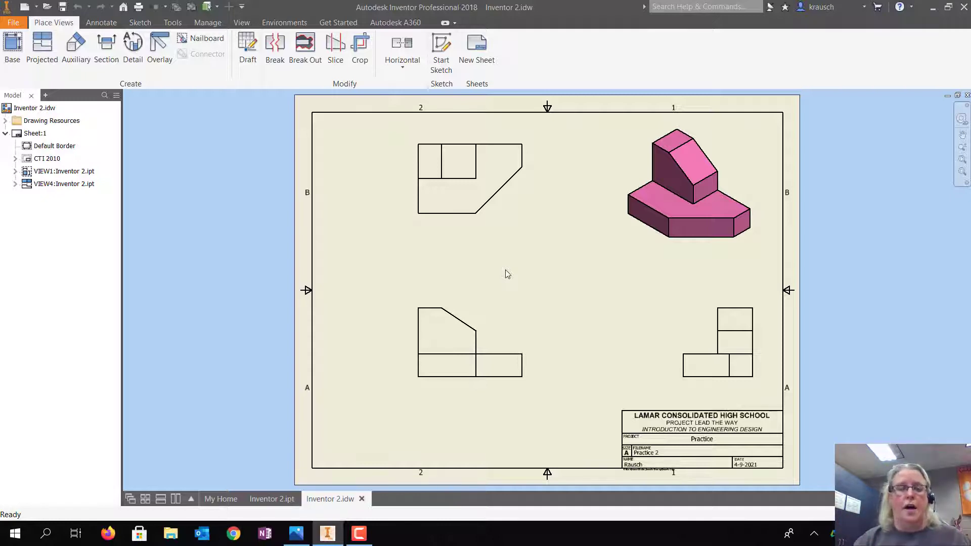
Step: Export the drawing as Inventor 2.pdf to the Inventor Drawings folder
{"action": "left_click", "coordinate": [7, 24]}
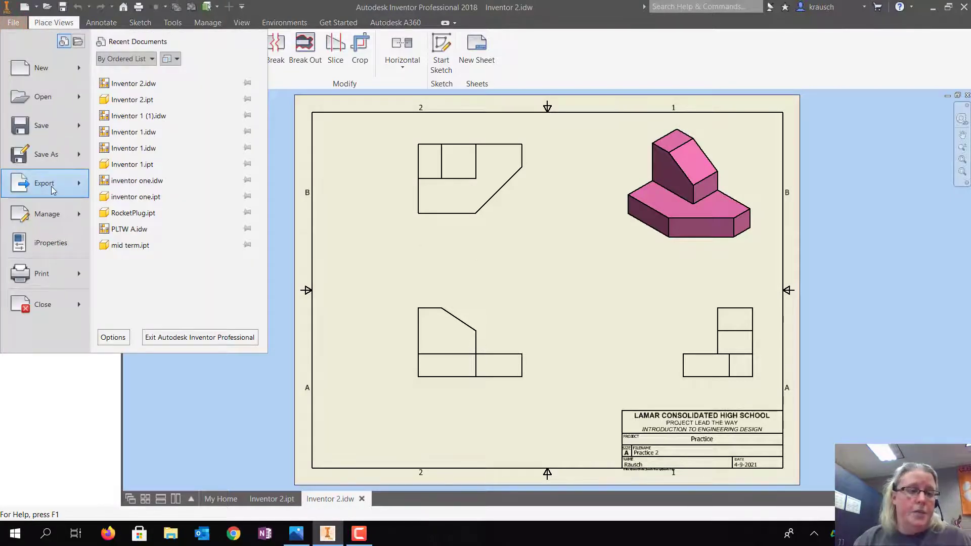
{"action": "mouse_move", "coordinate": [52, 189]}
{"action": "left_click", "coordinate": [189, 143]}
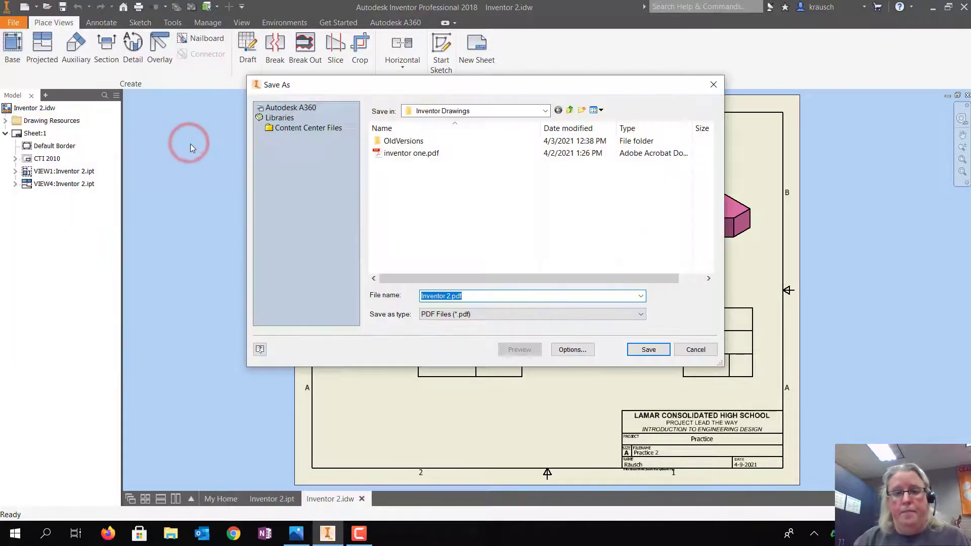
{"action": "left_click", "coordinate": [649, 349]}
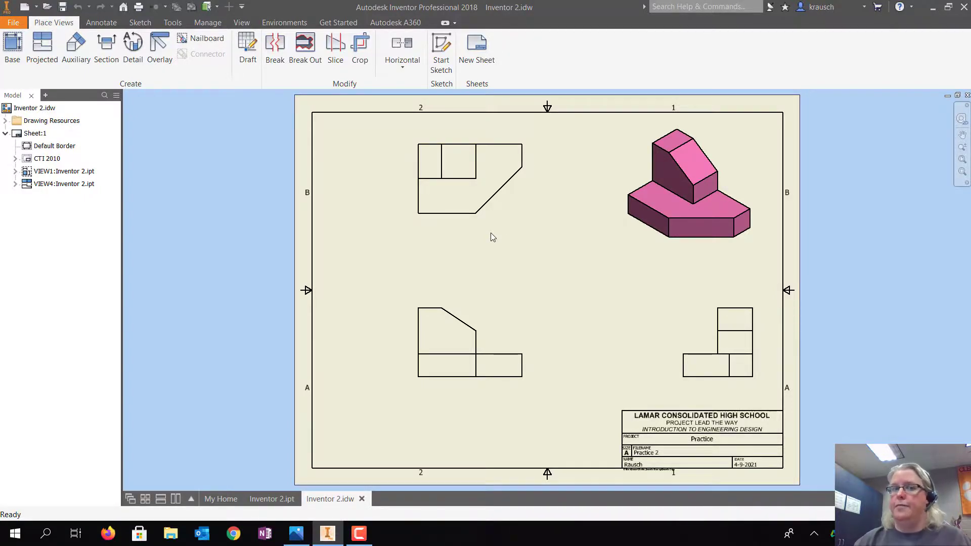
{"action": "left_click", "coordinate": [359, 534]}
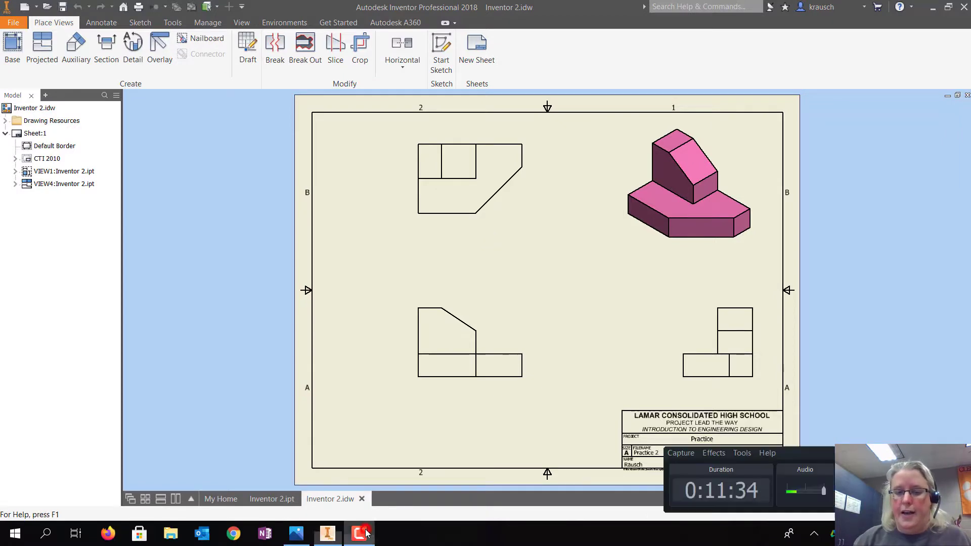